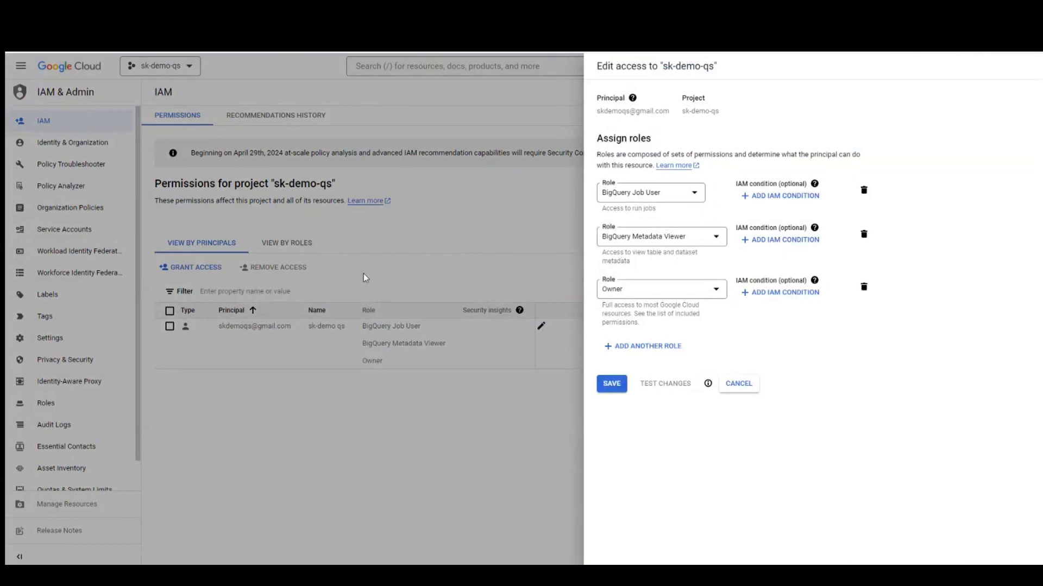
Step: Close the principal's edit-access panel without making further changes
left_click(739, 384)
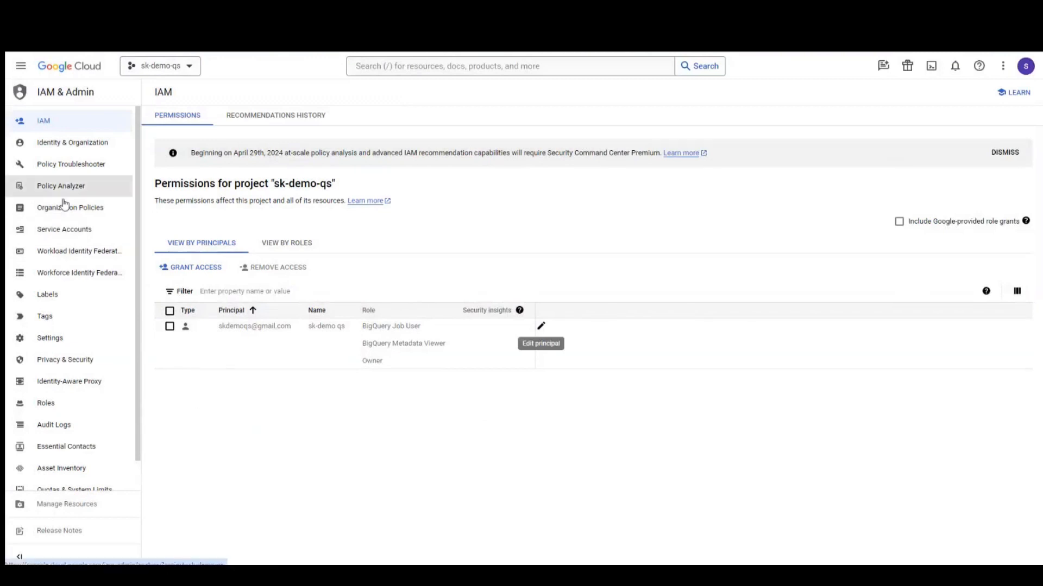
Step: Go to BigQuery Studio and expand the sk-demo-qs project
left_click(22, 67)
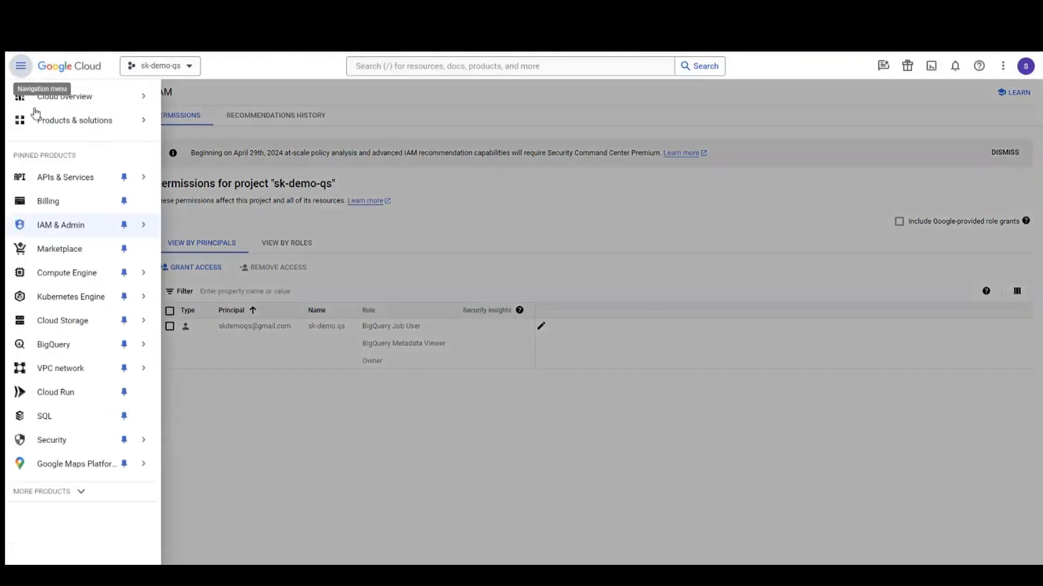
left_click(50, 353)
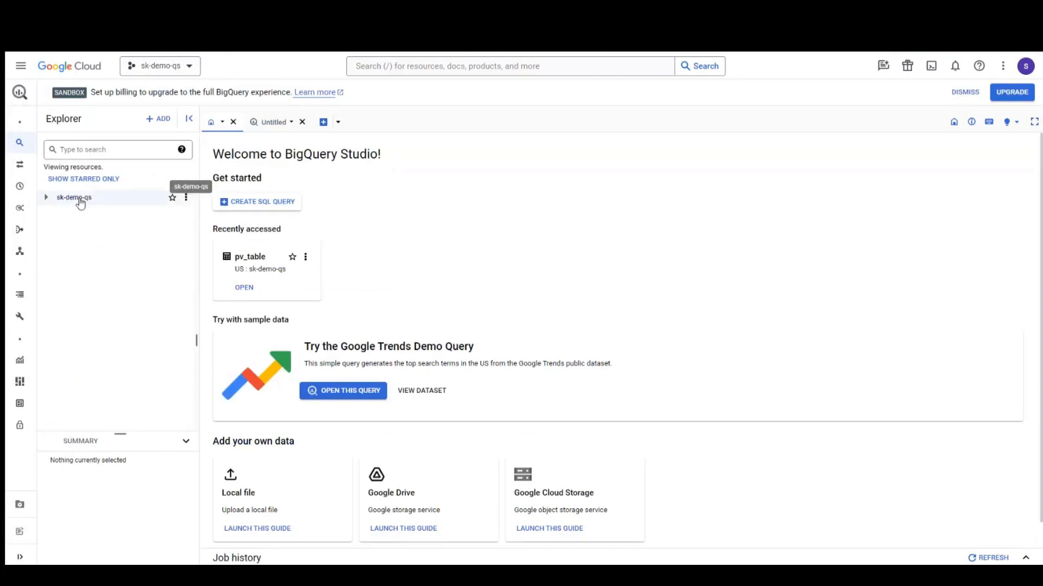
left_click(46, 198)
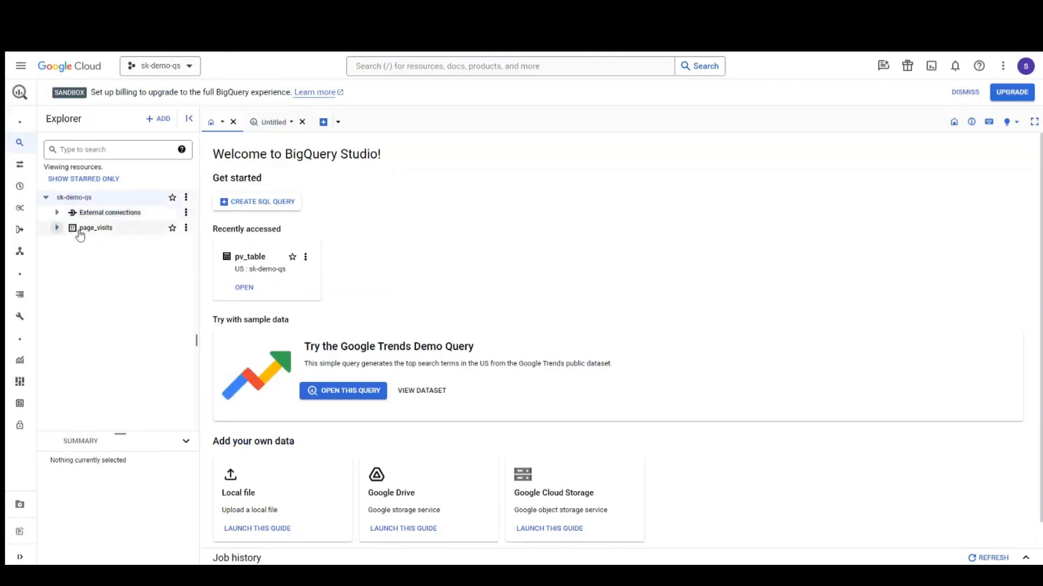
Step: Create dataset demo_qs, replacing the invalid hyphen in 'demo-qs' with an underscore
left_click(186, 198)
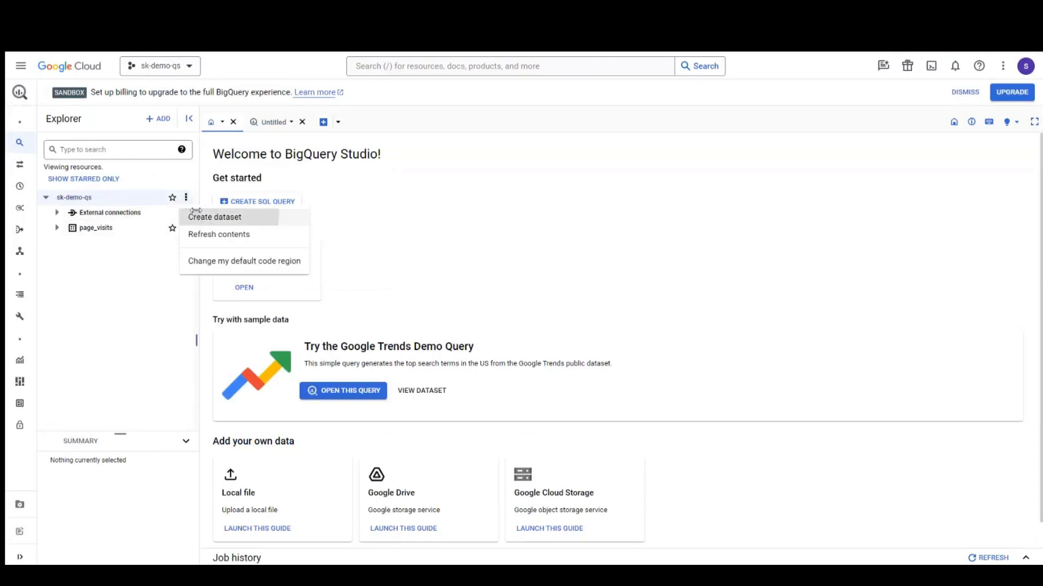
left_click(196, 213)
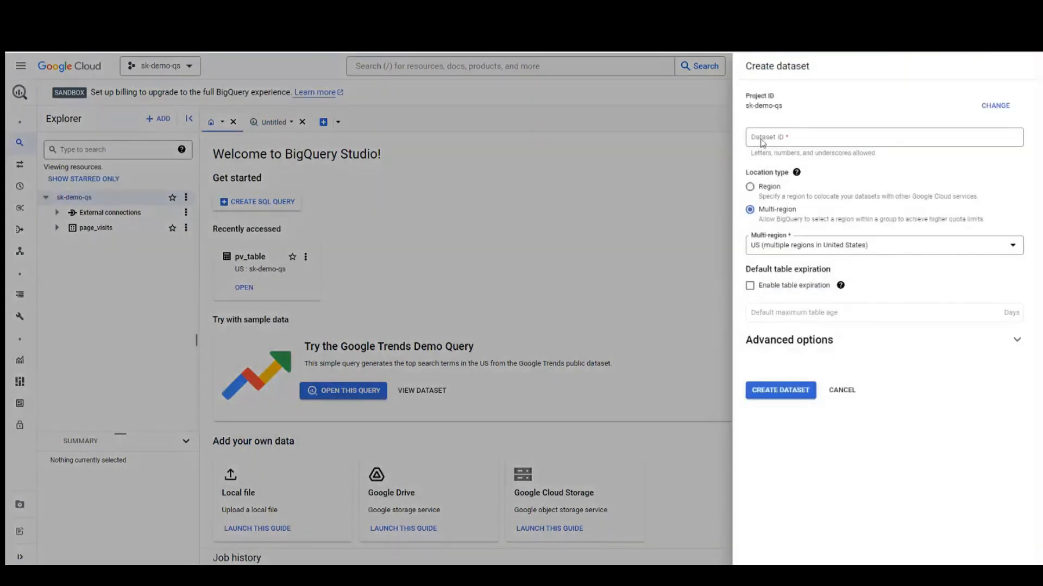
left_click(763, 143)
type("demo")
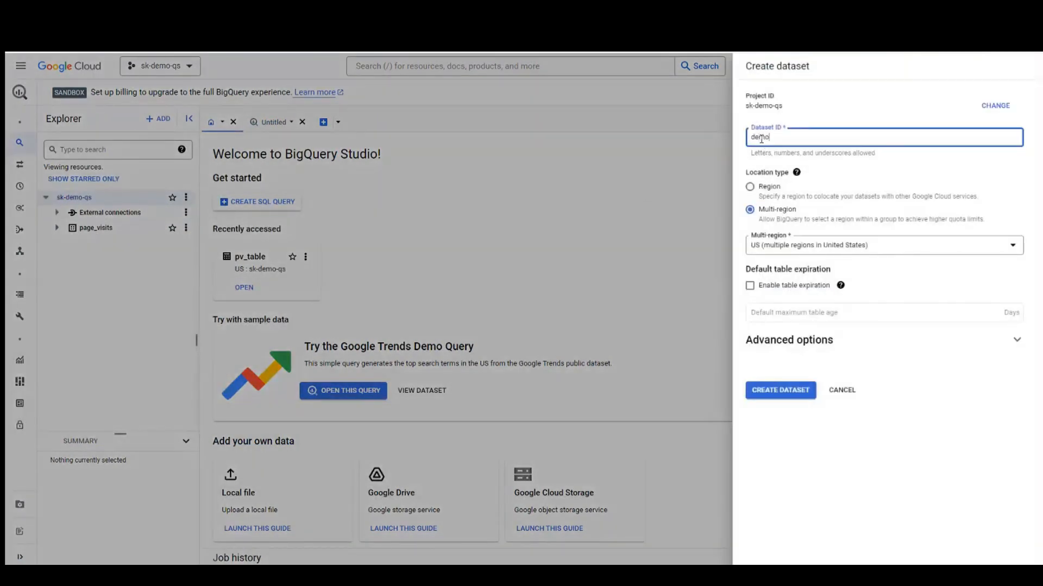
type("-qs")
left_click(785, 395)
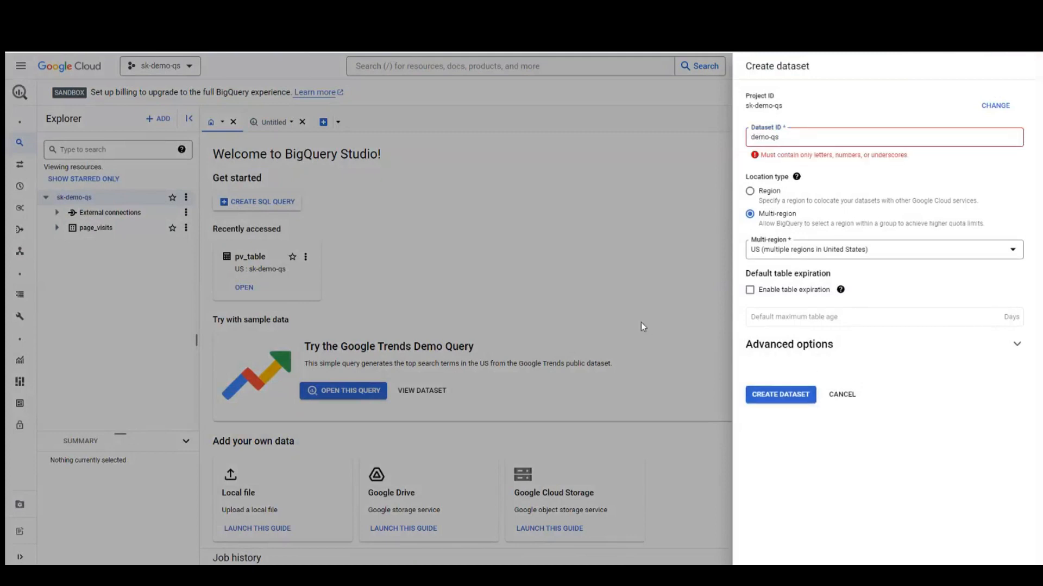
left_click(771, 137)
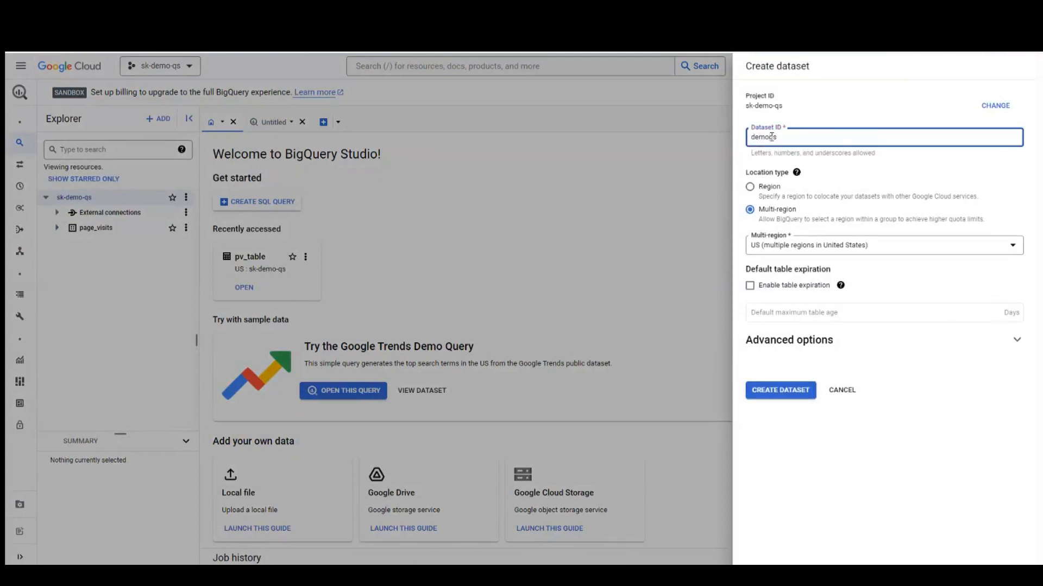
key("BackSpace")
type("_")
left_click(780, 395)
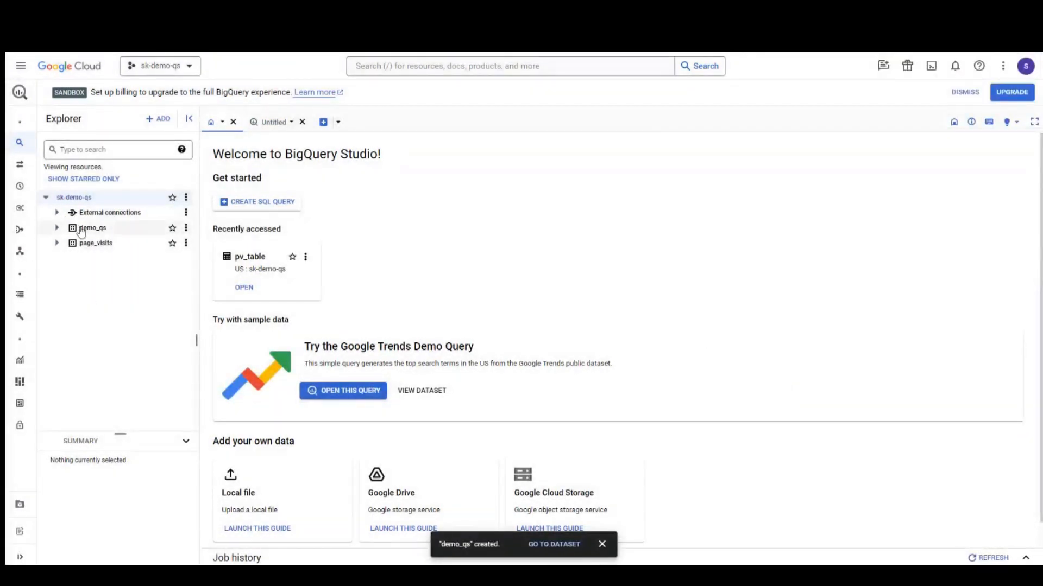
left_click(186, 232)
Step: Start a new table in demo_qs sourced from the uploaded SaaS-Sales.csv file
left_click(202, 292)
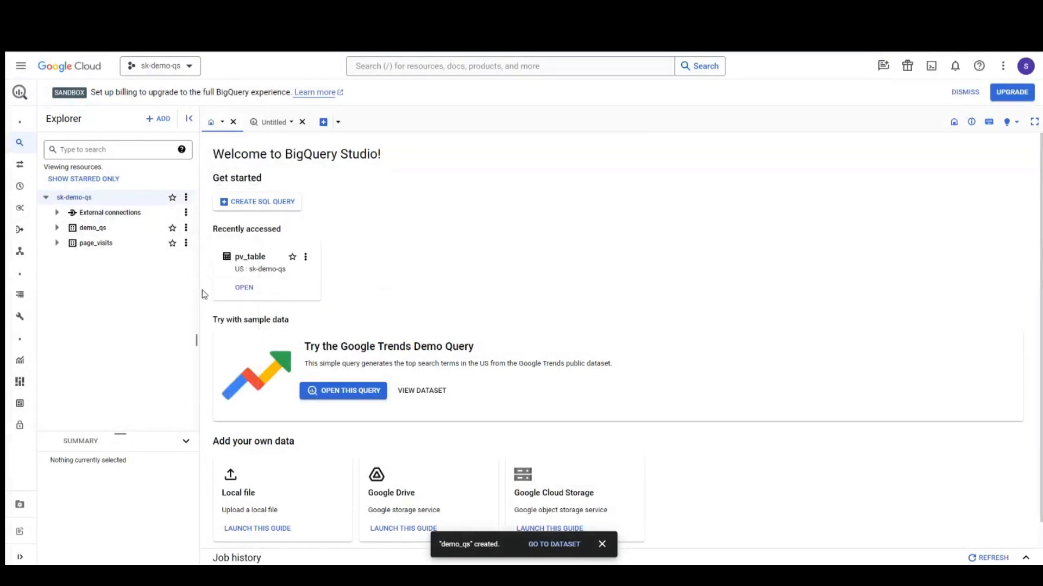
left_click(413, 128)
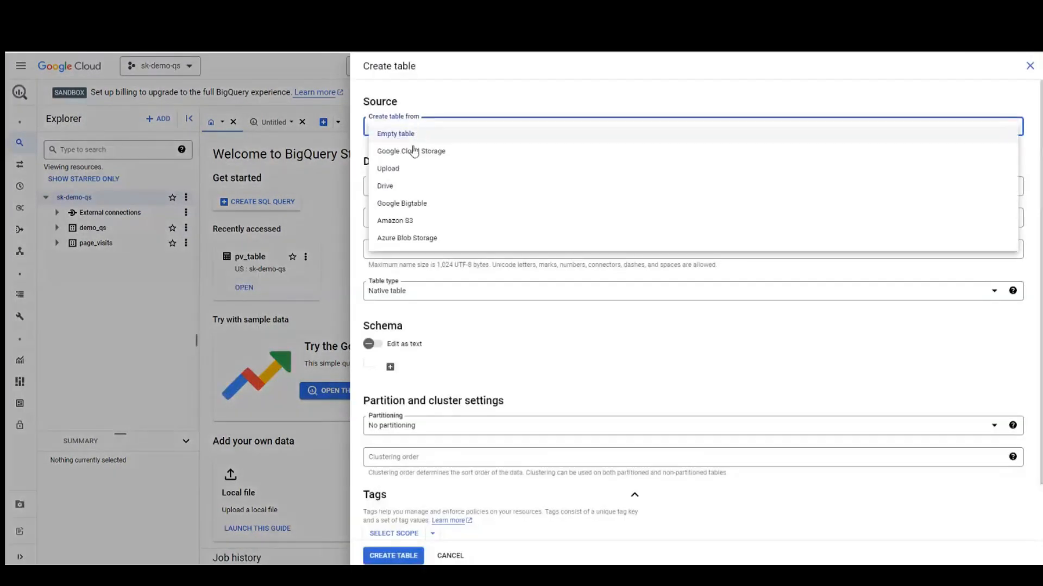
left_click(408, 169)
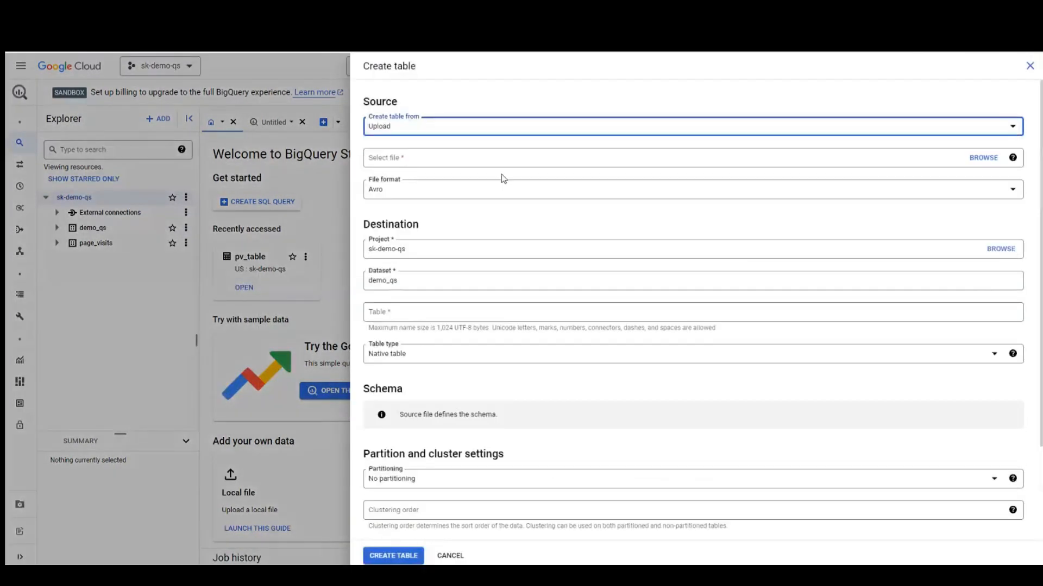
left_click(980, 162)
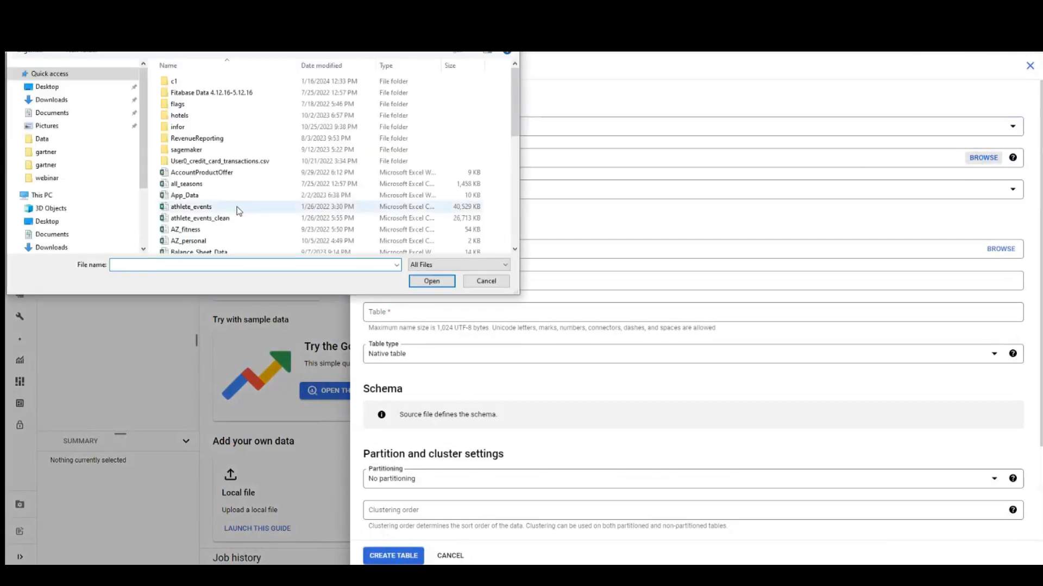
scroll(239, 212, "down", 2)
scroll(239, 212, "down", 2)
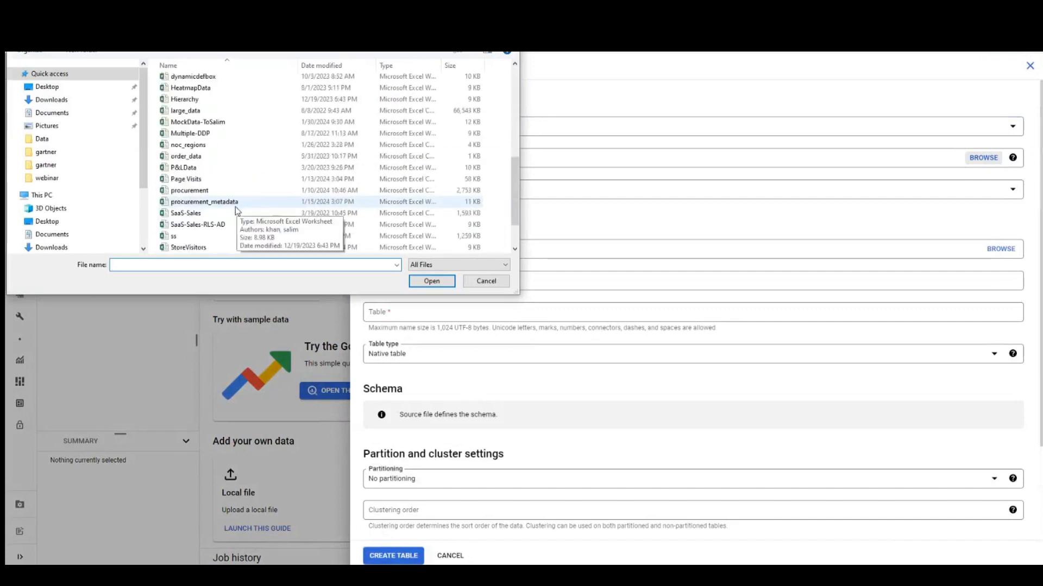
left_click(218, 212)
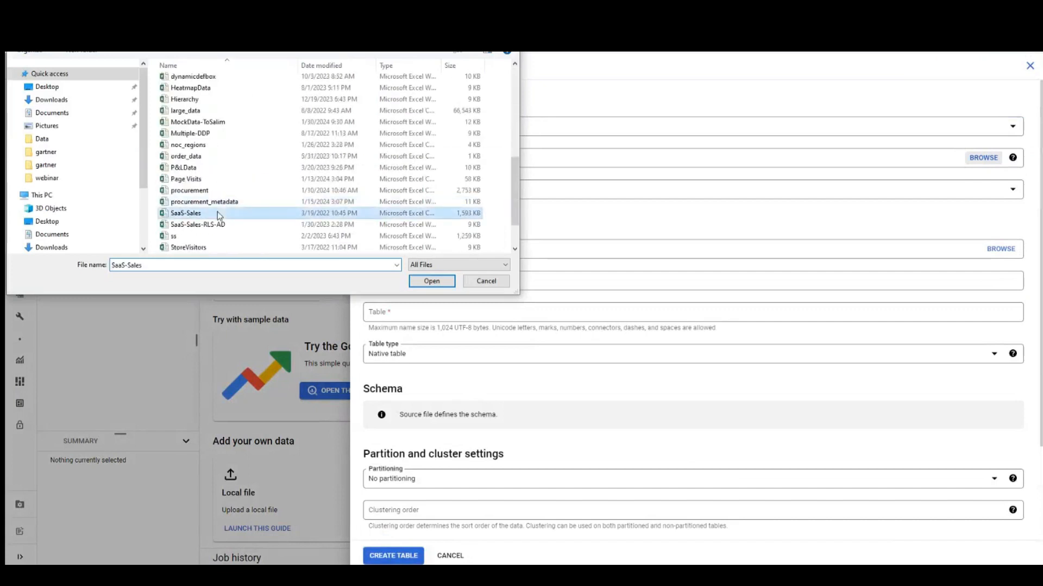
left_click(431, 281)
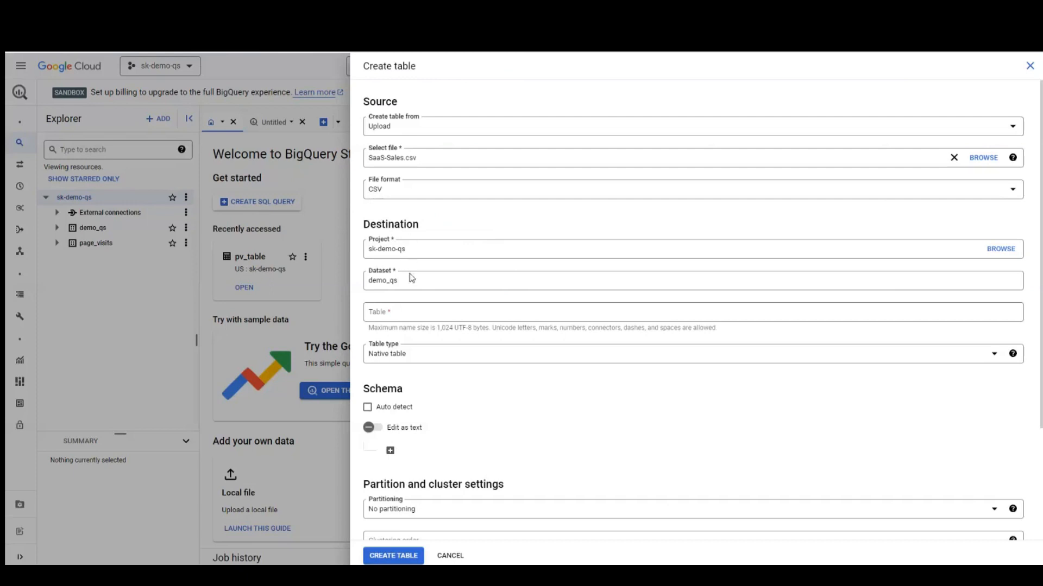
Step: Name the table SaasSalesdemo, enable schema auto-detect, and create it
left_click(404, 319)
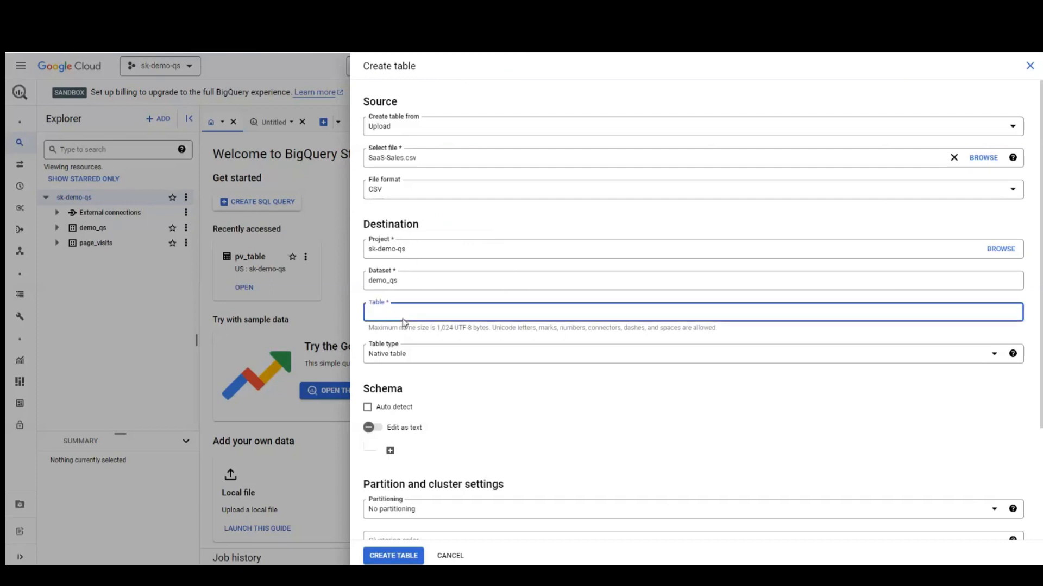
type("SaasSalesdemo")
left_click(368, 408)
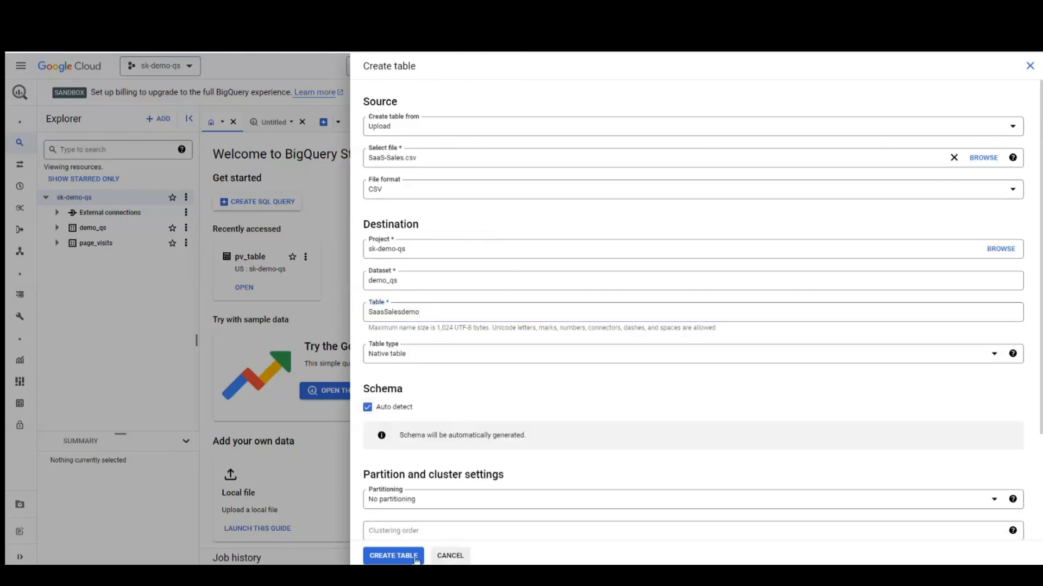
left_click(394, 556)
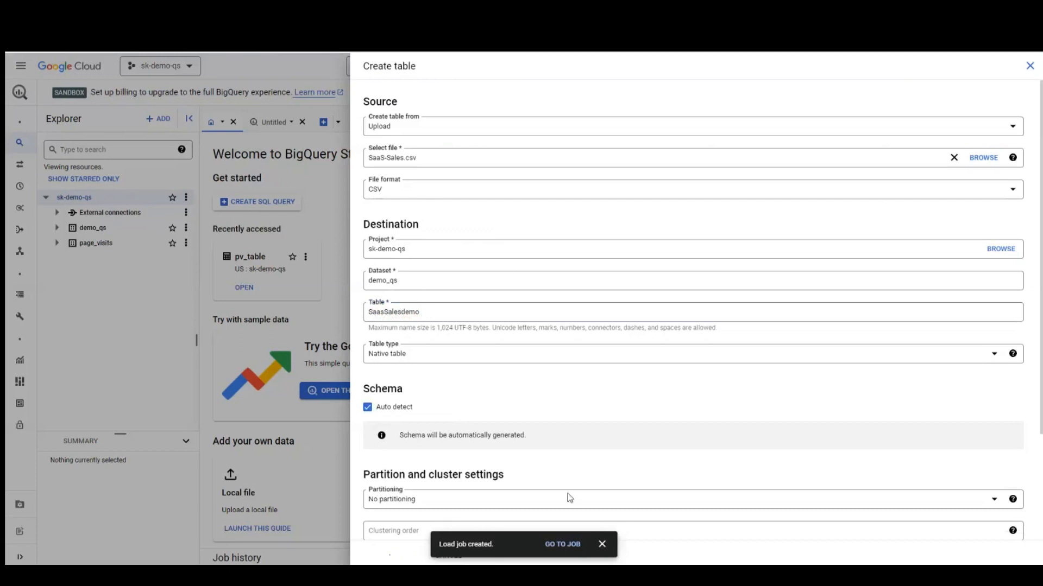
Step: Open the SaasSalesdemo table's preview and scroll across its 9994 sales rows
left_click(602, 544)
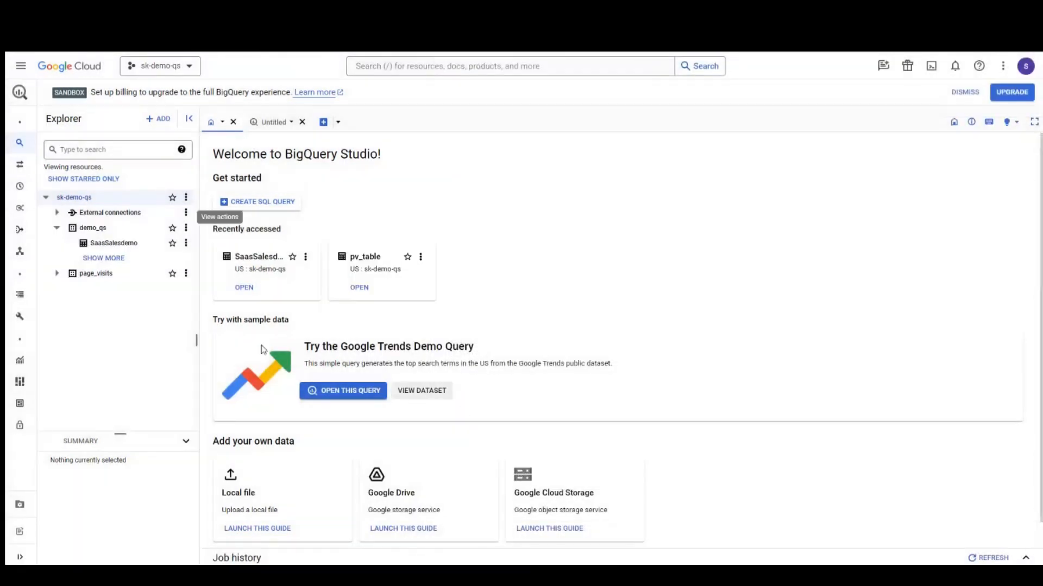
left_click(108, 246)
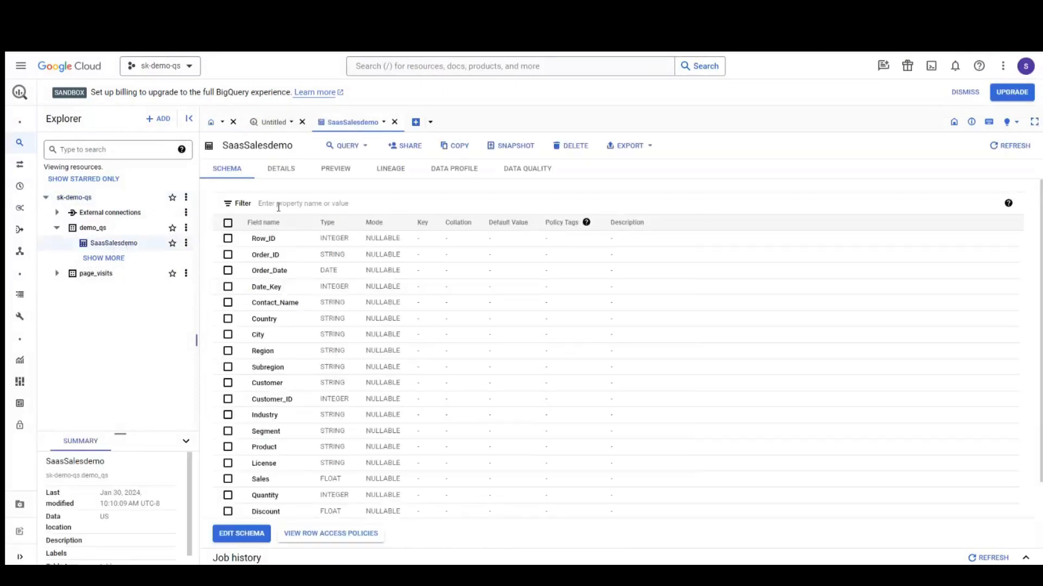
left_click(340, 171)
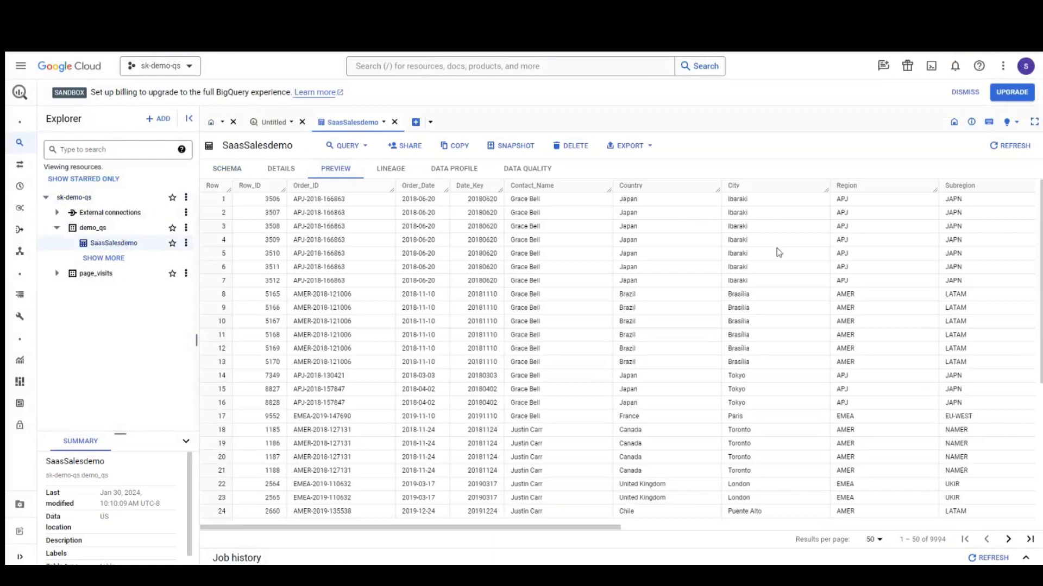
left_click_drag(618, 527, 481, 526)
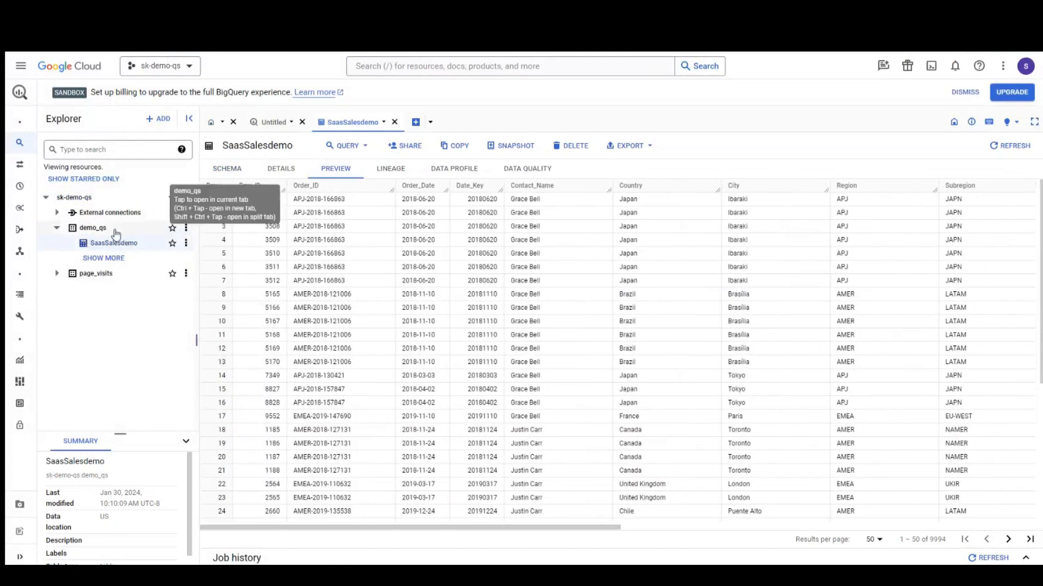
Step: Open demo_qs sharing permissions and add the demo Google account as a new principal
left_click(186, 228)
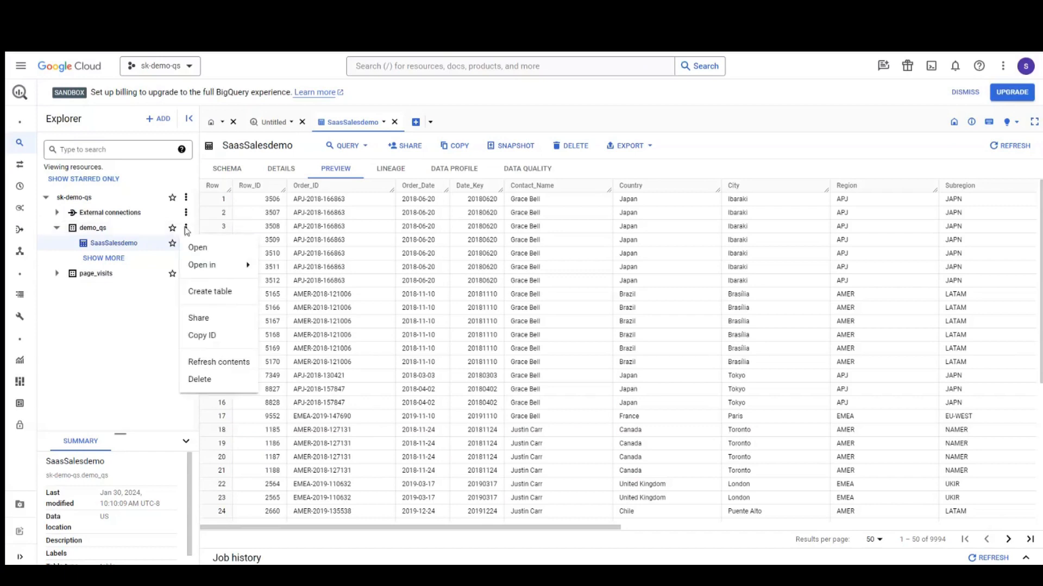
left_click(200, 319)
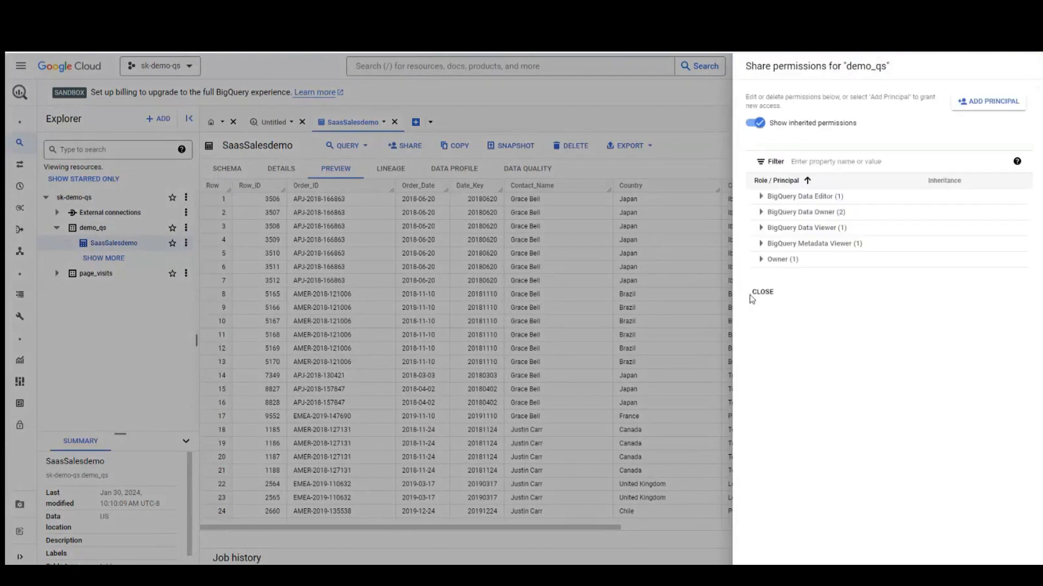
left_click(982, 108)
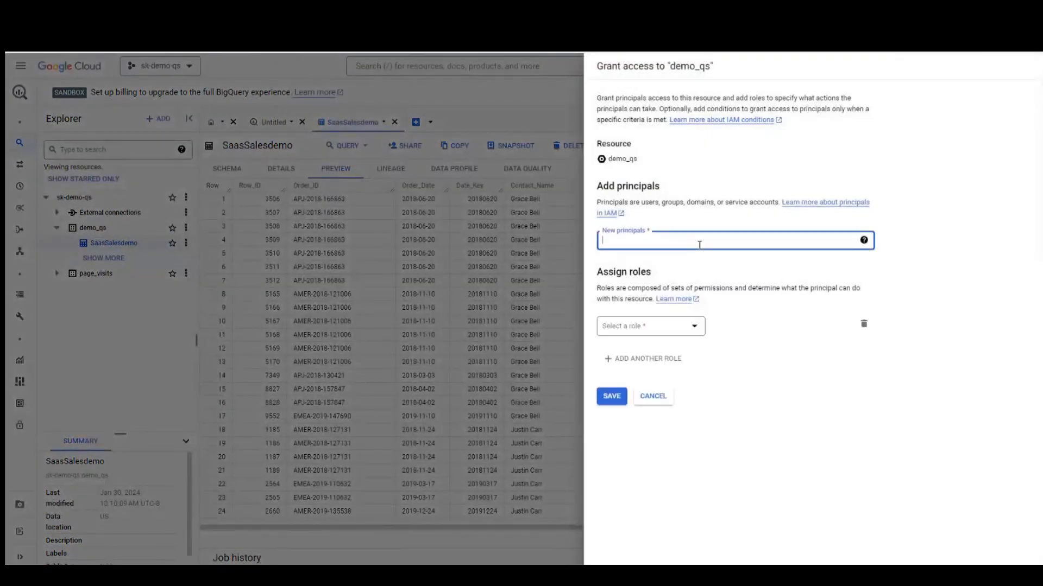
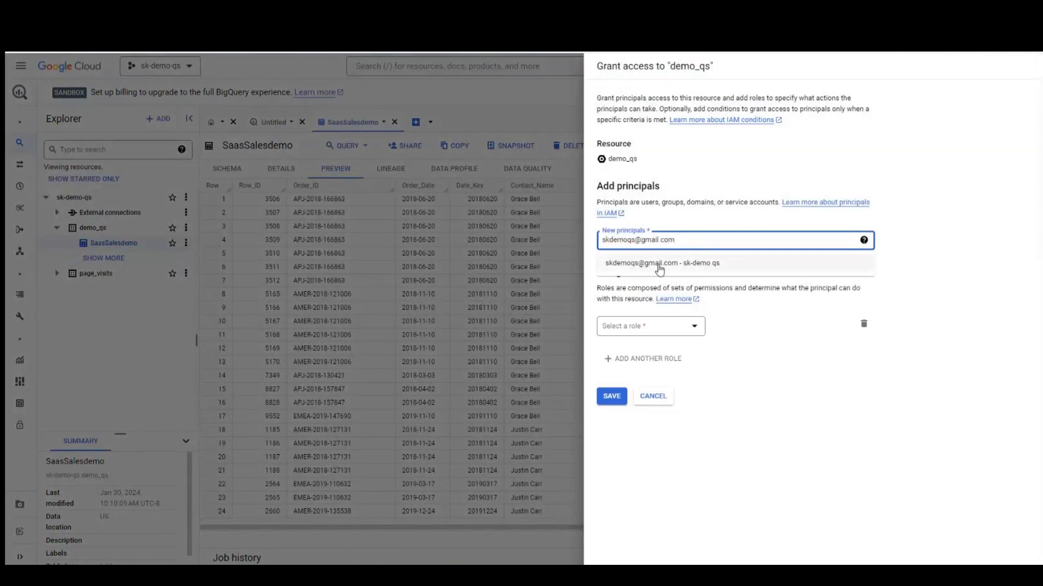
left_click(659, 264)
Step: Give that principal the BigQuery Data Viewer role, save, and close the permissions panel
left_click(694, 326)
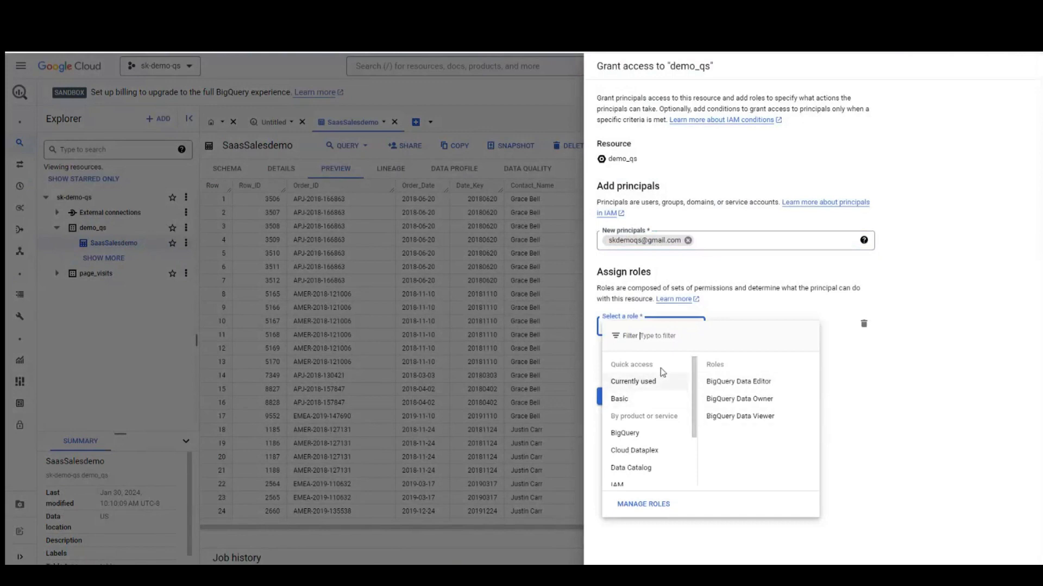
left_click(739, 416)
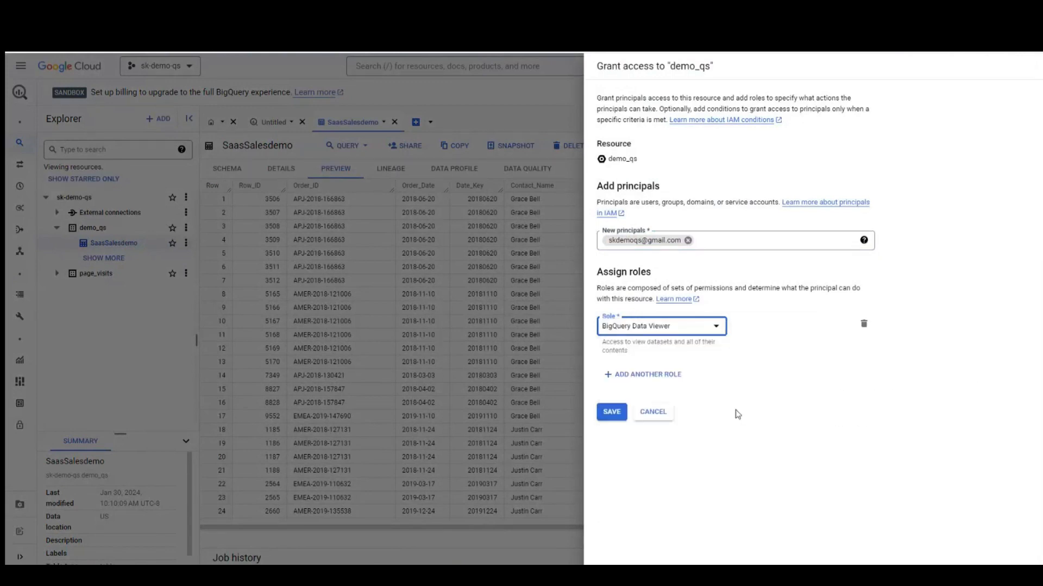
left_click(611, 412)
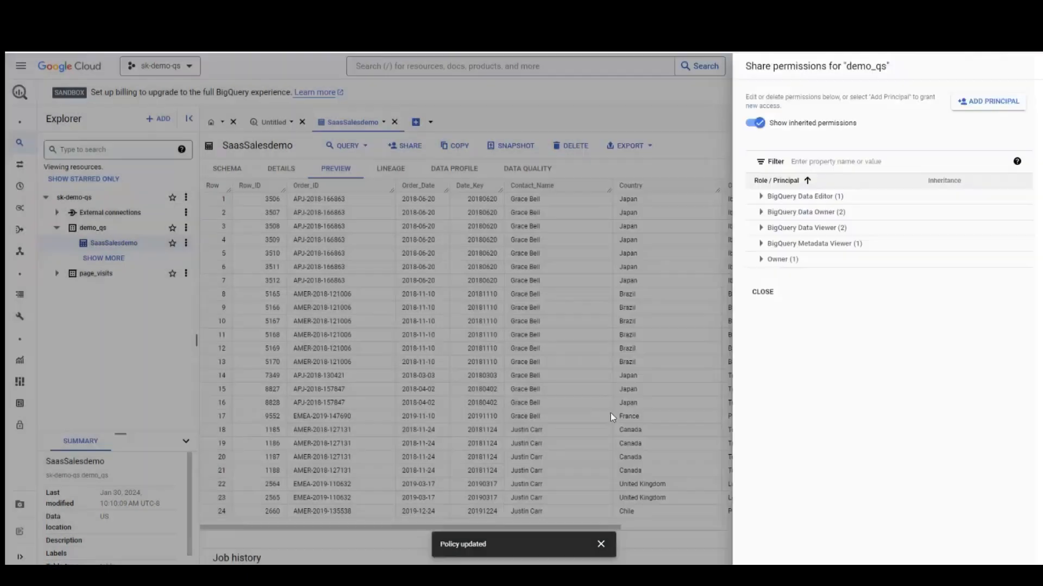
left_click(763, 293)
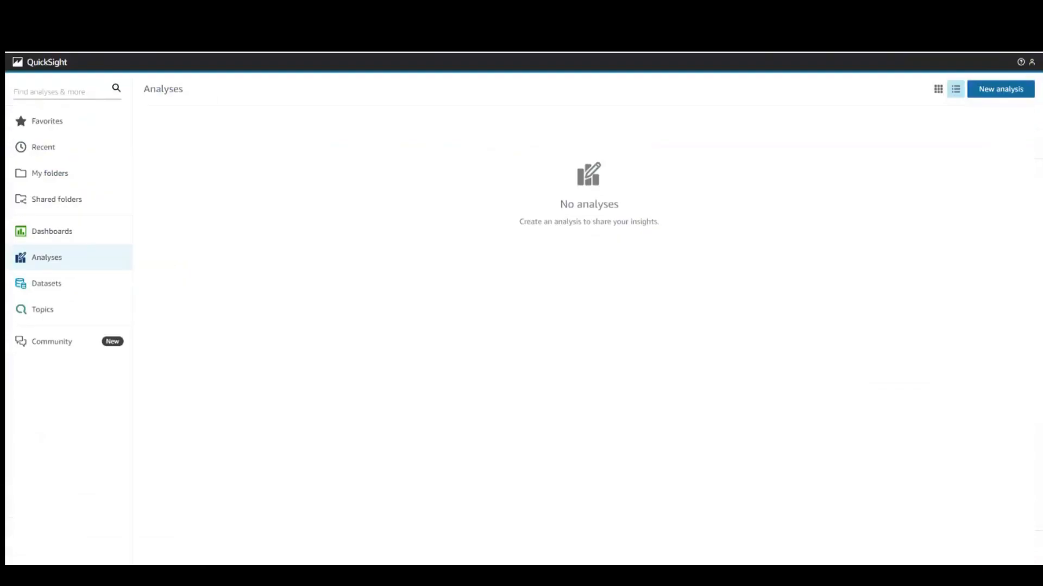
Step: Start a new Google BigQuery dataset in QuickSight with data source name bq_demo
key("F5")
left_click(84, 291)
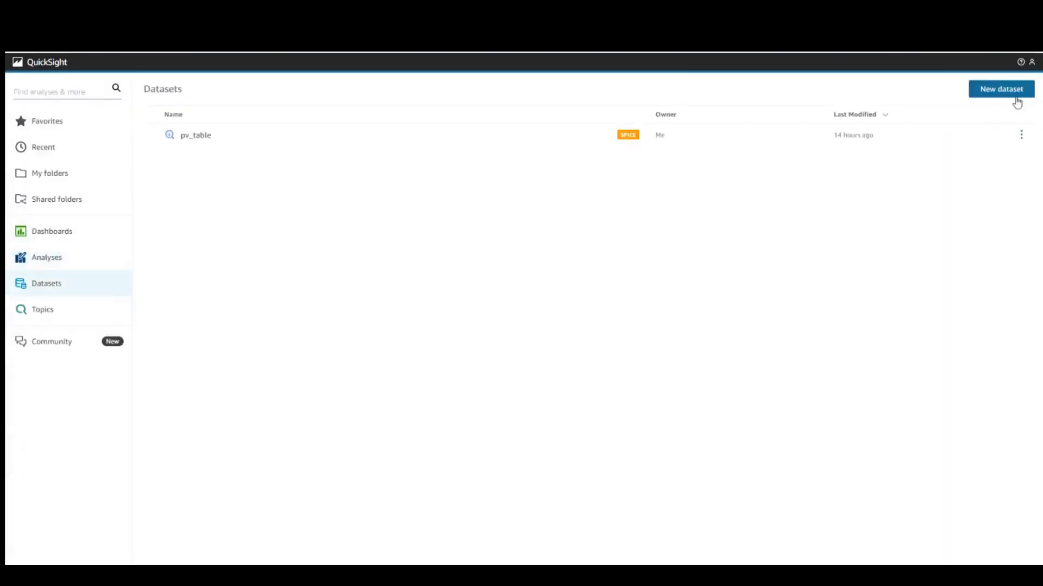
left_click(999, 94)
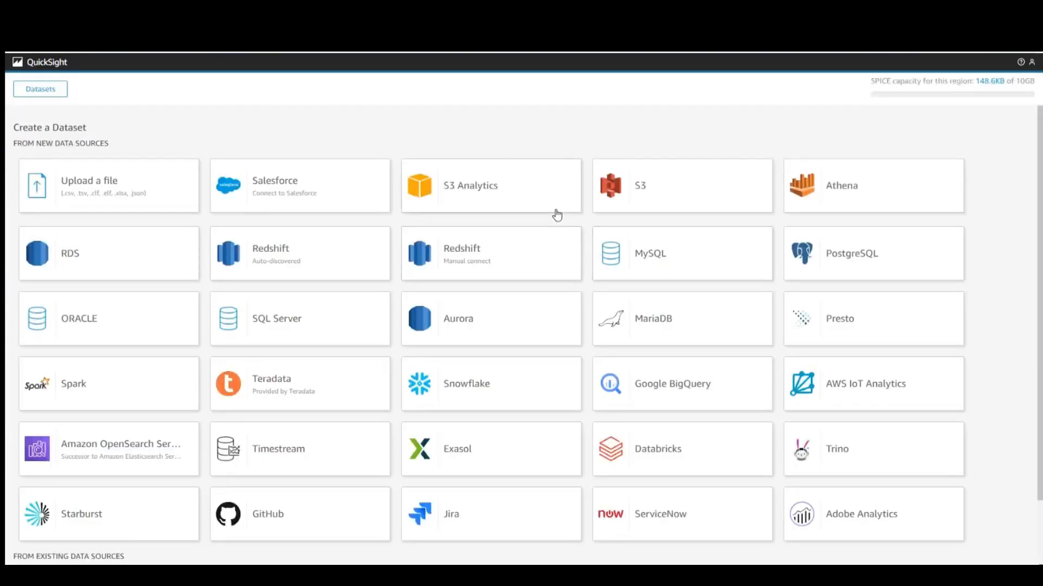
left_click(659, 389)
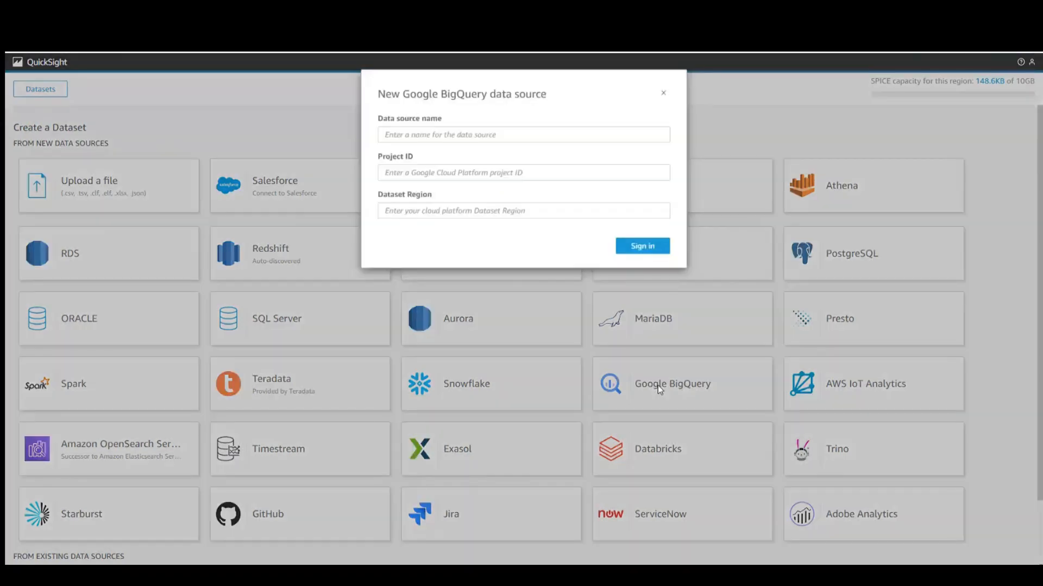
left_click(403, 137)
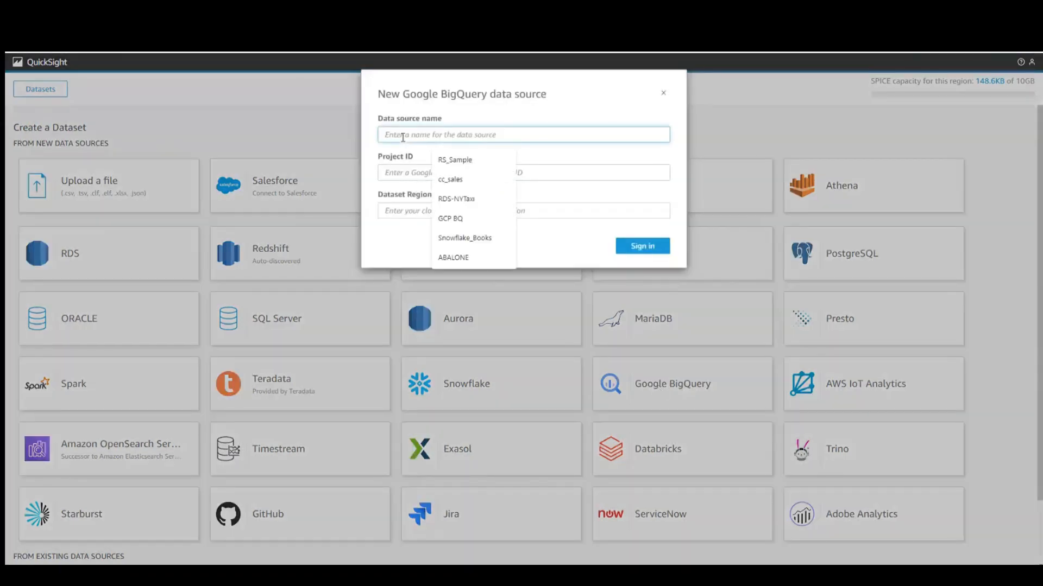
type("bq_demo")
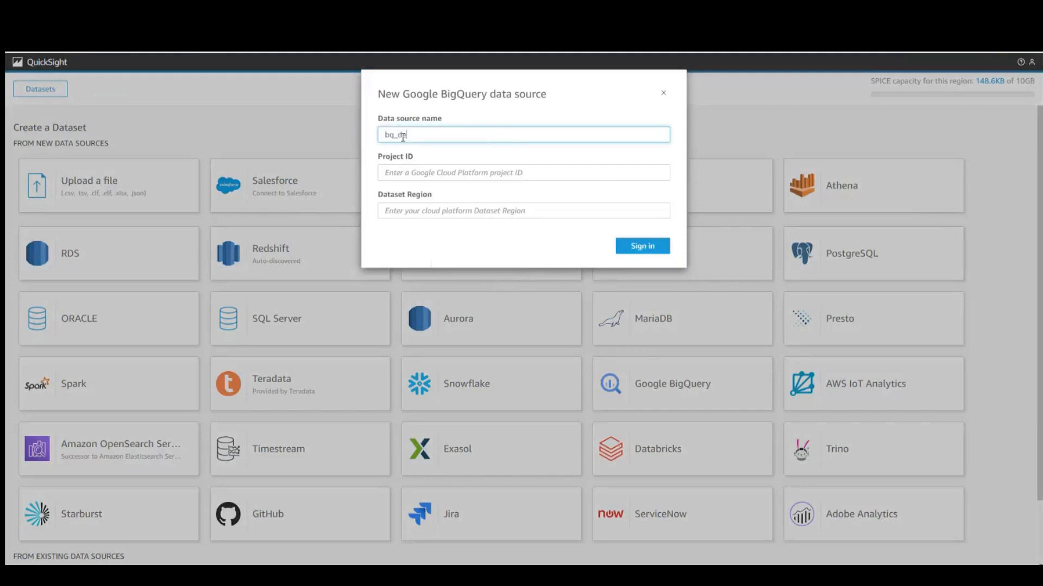
left_click(402, 173)
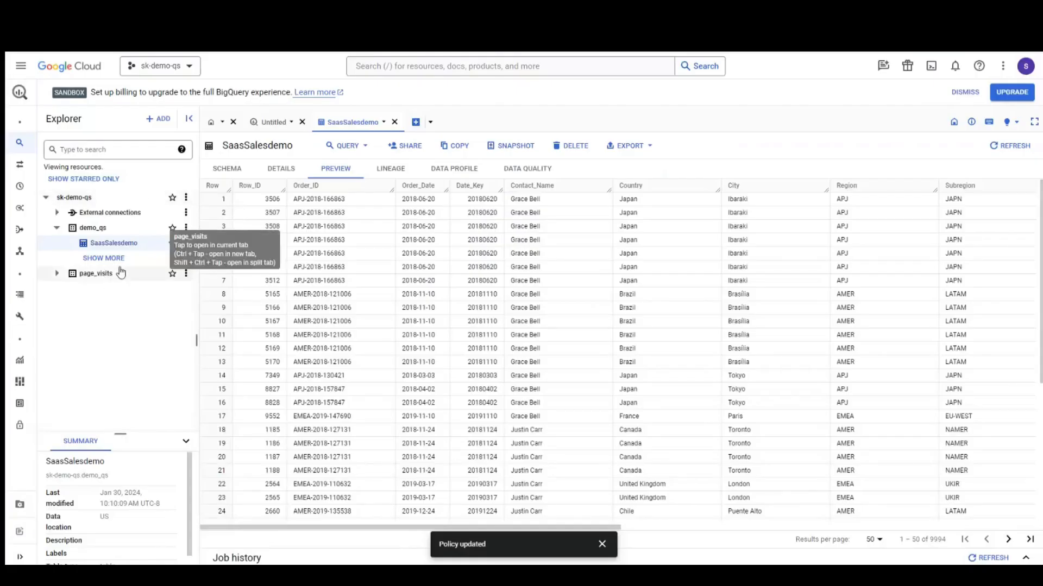
Step: Copy project ID sk-demo-qs from the project picker into QuickSight's Project ID field
left_click(160, 66)
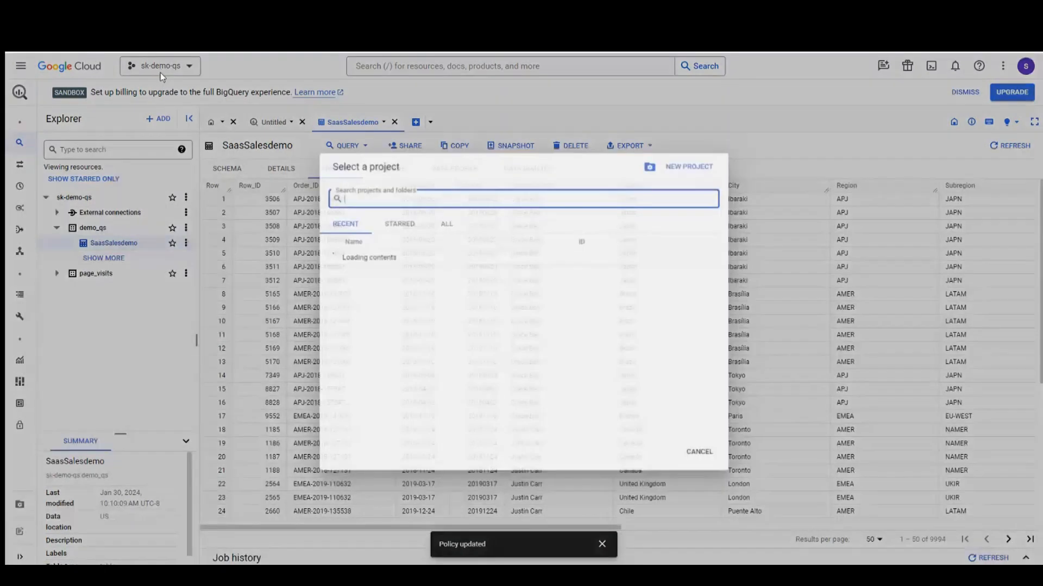
left_click_drag(615, 259, 574, 261)
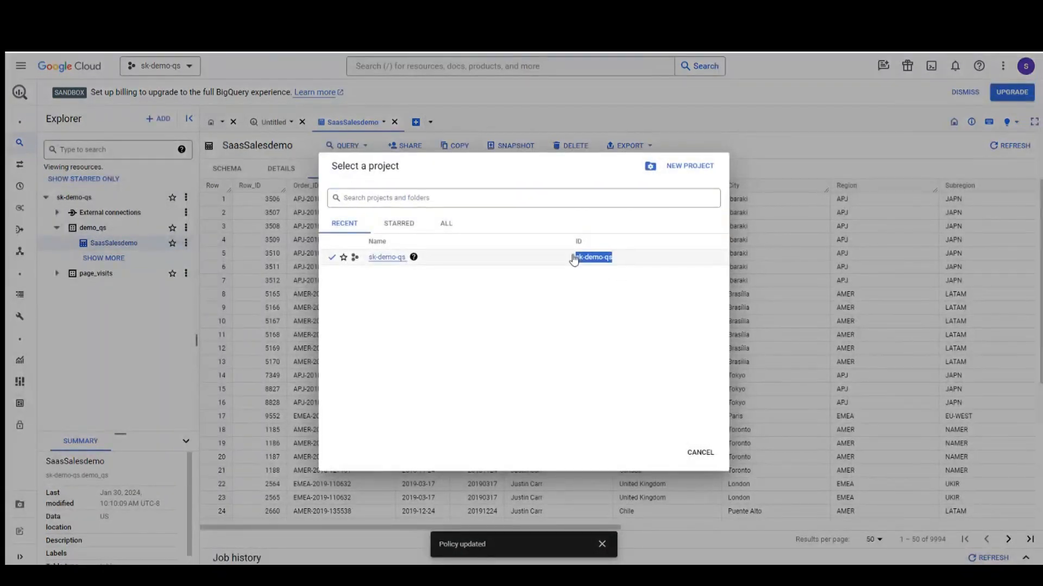
key("ctrl+c")
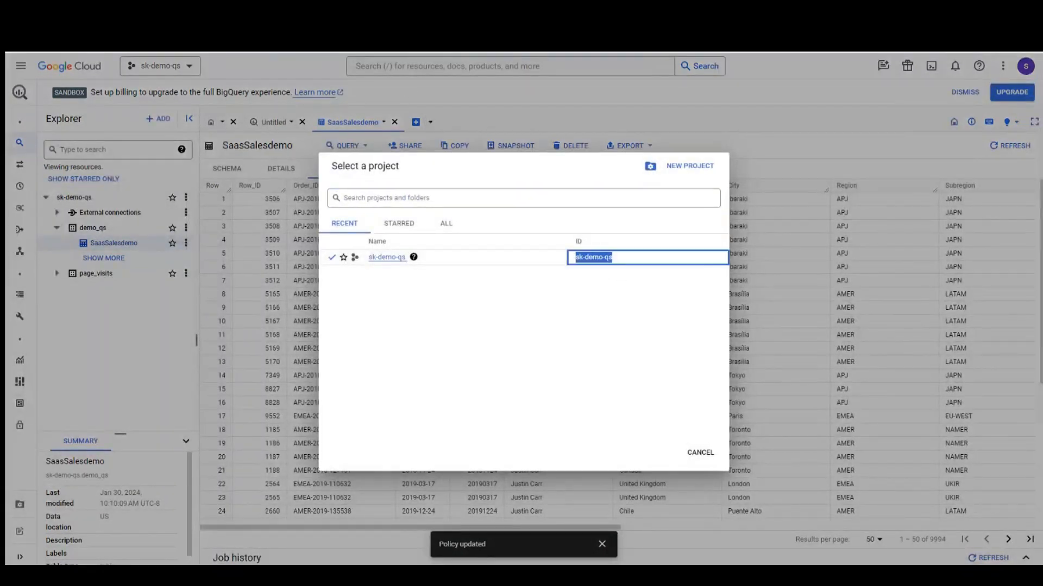
key("alt+Tab")
left_click(406, 172)
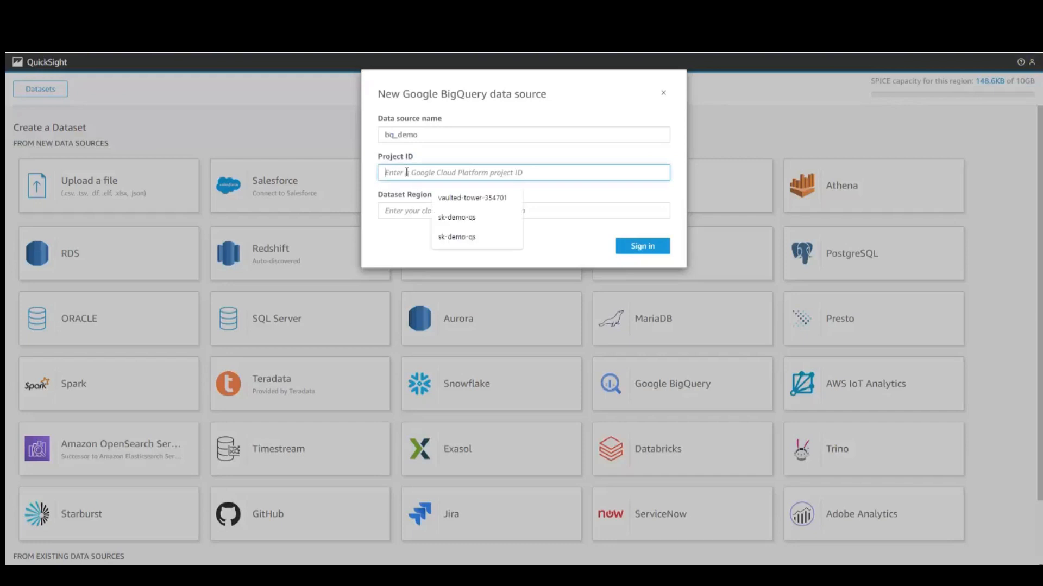
key("ctrl+v")
left_click(406, 208)
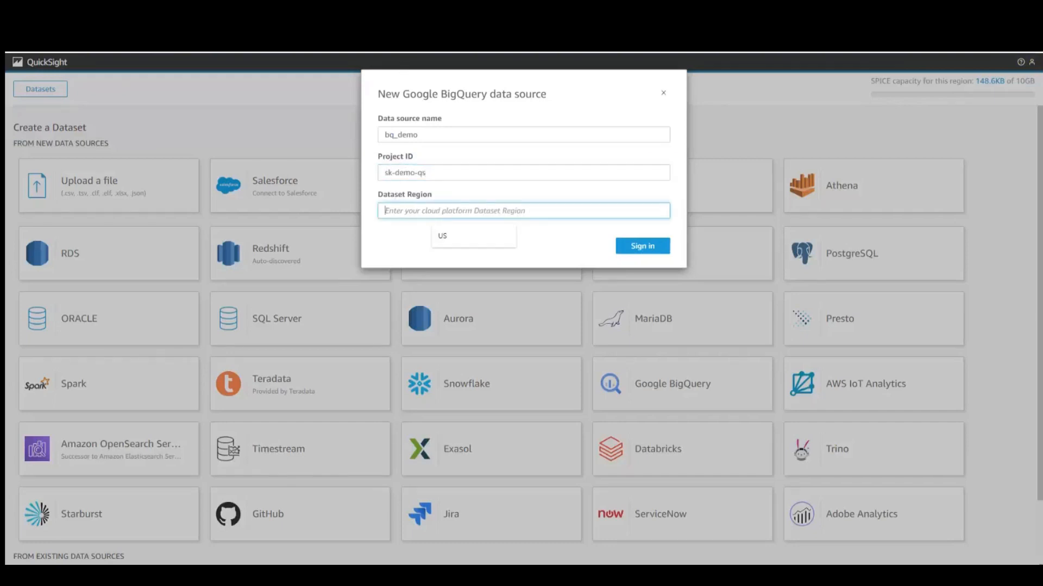
Step: Dismiss the project picker and check demo_qs details for its US data location
key("alt+Tab")
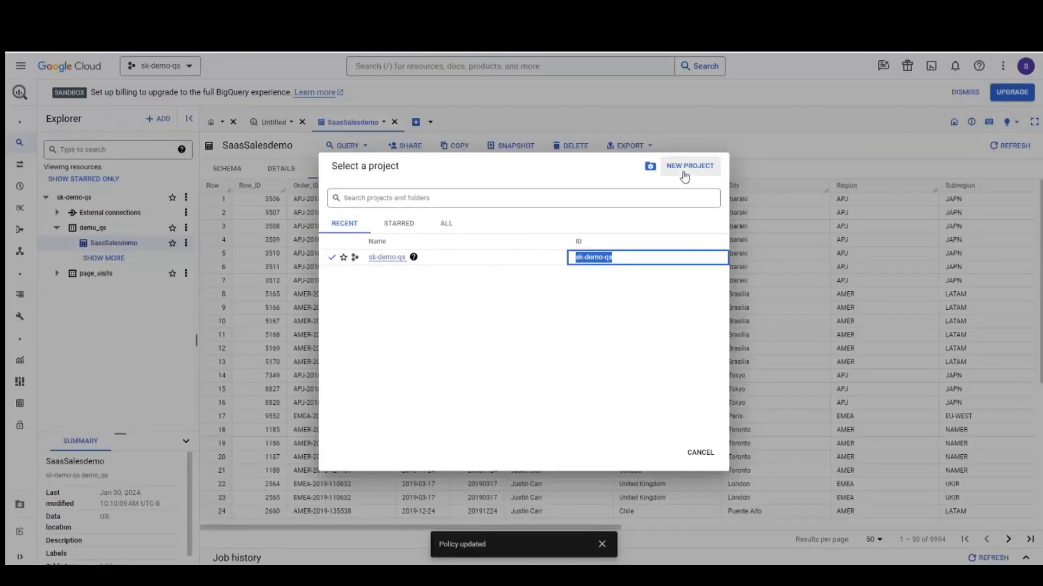
left_click(697, 454)
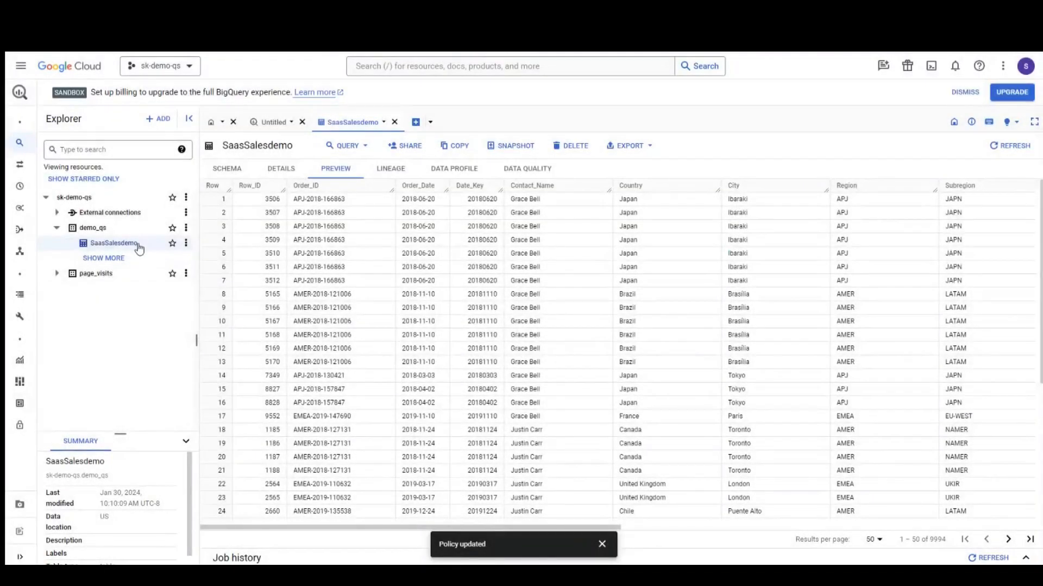
left_click(135, 230)
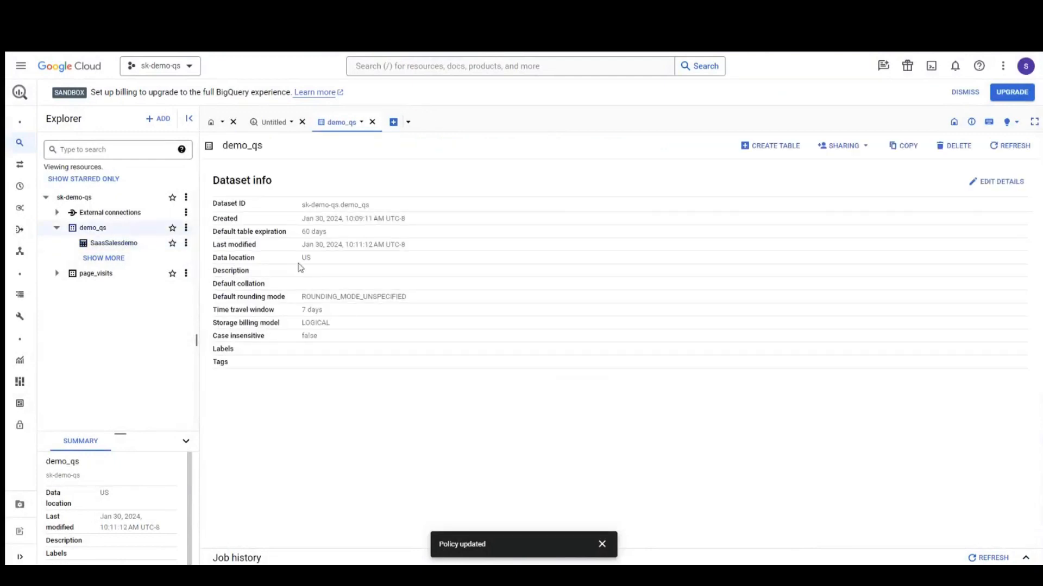
left_click_drag(311, 257, 307, 258)
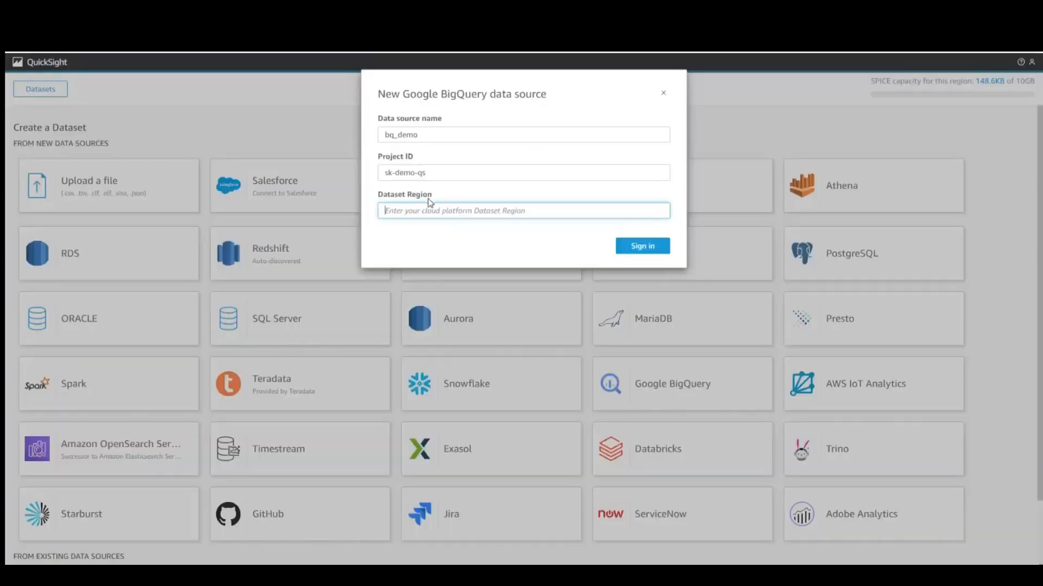
Step: Set Dataset Region to US and sign in with the demo Google account, granting QuickSight access
left_click(427, 209)
type("US")
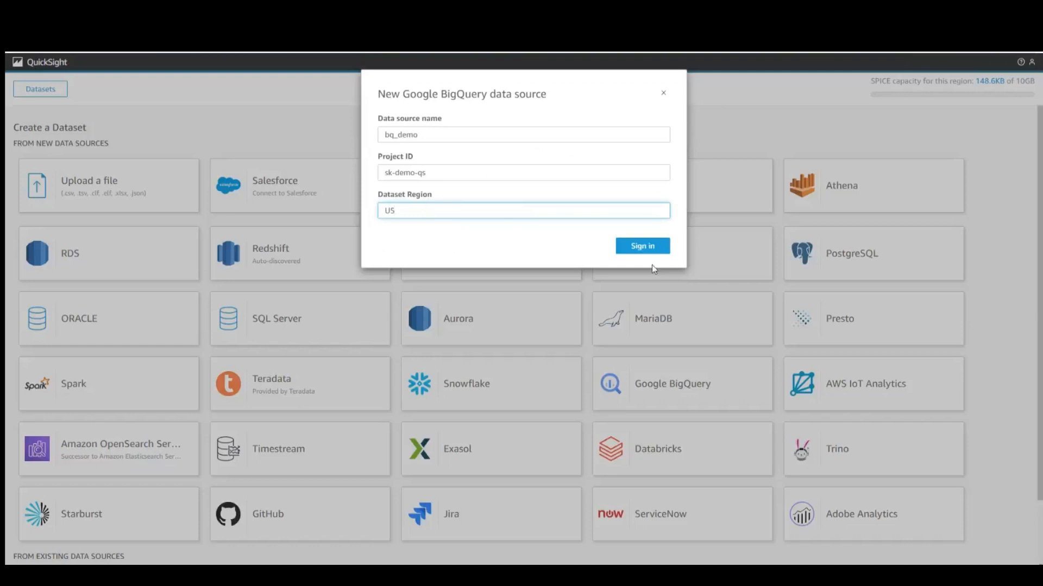
left_click(643, 251)
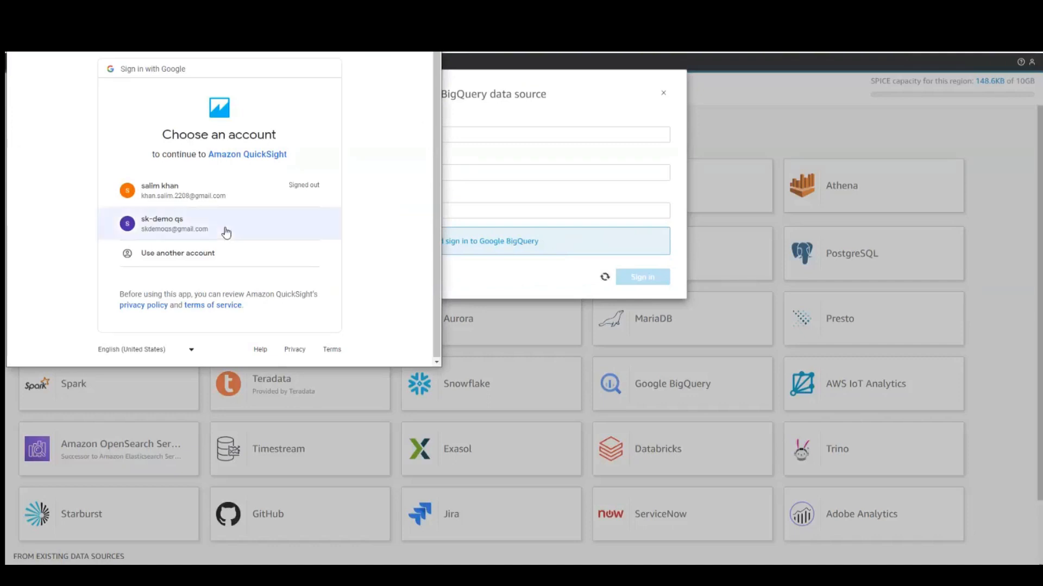
left_click(227, 232)
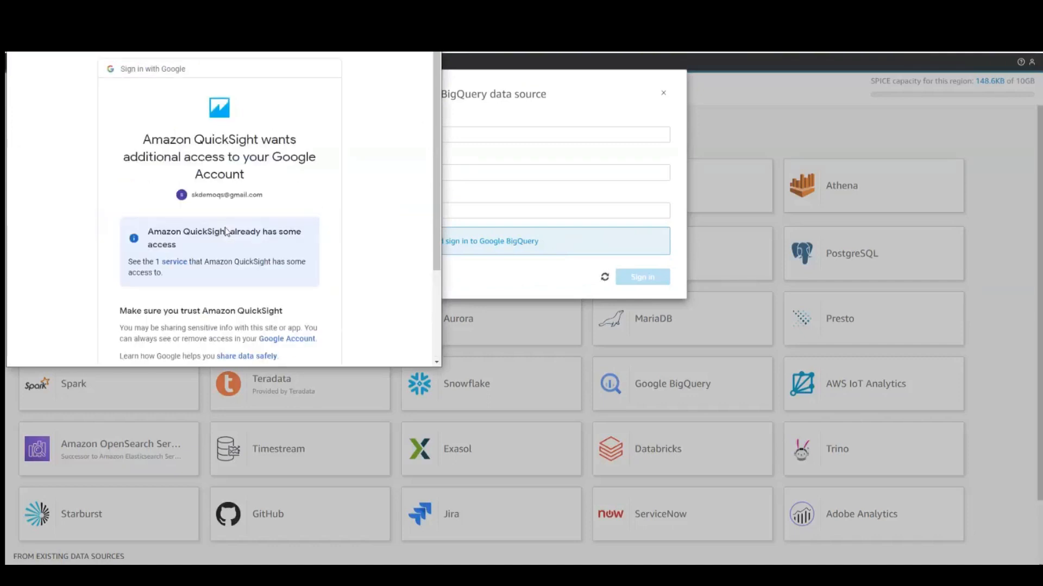
scroll(363, 262, "down", 2)
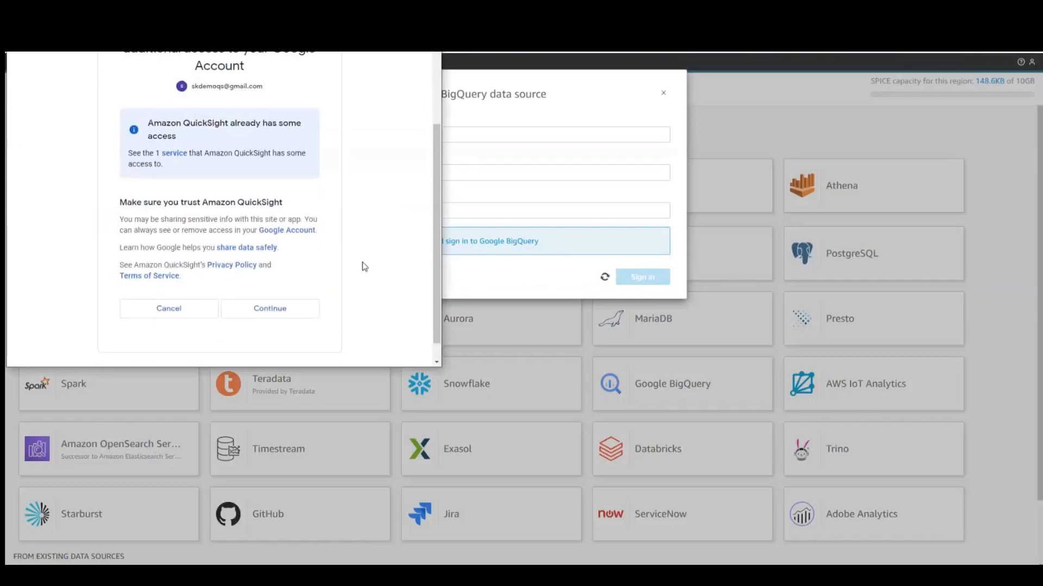
left_click(278, 312)
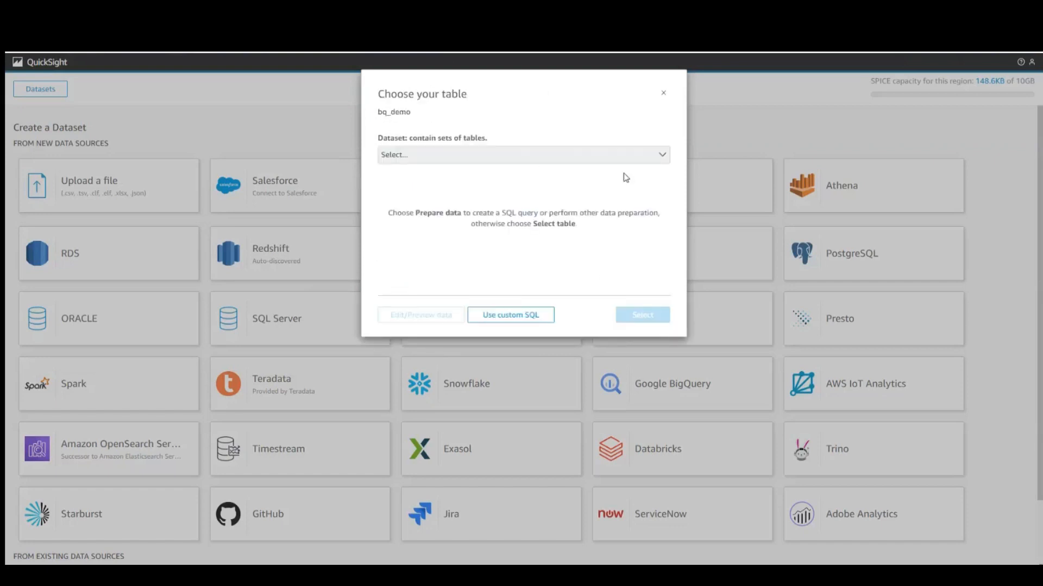
Step: Pick the SaasSalesdemo table from the demo_qs dataset and open it for editing and preview
left_click(608, 158)
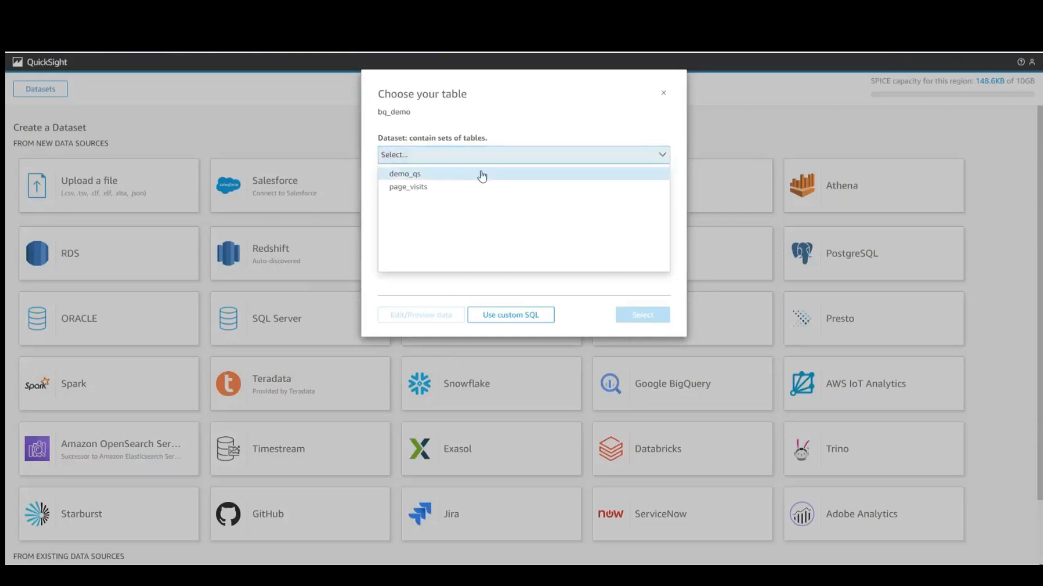
left_click(432, 175)
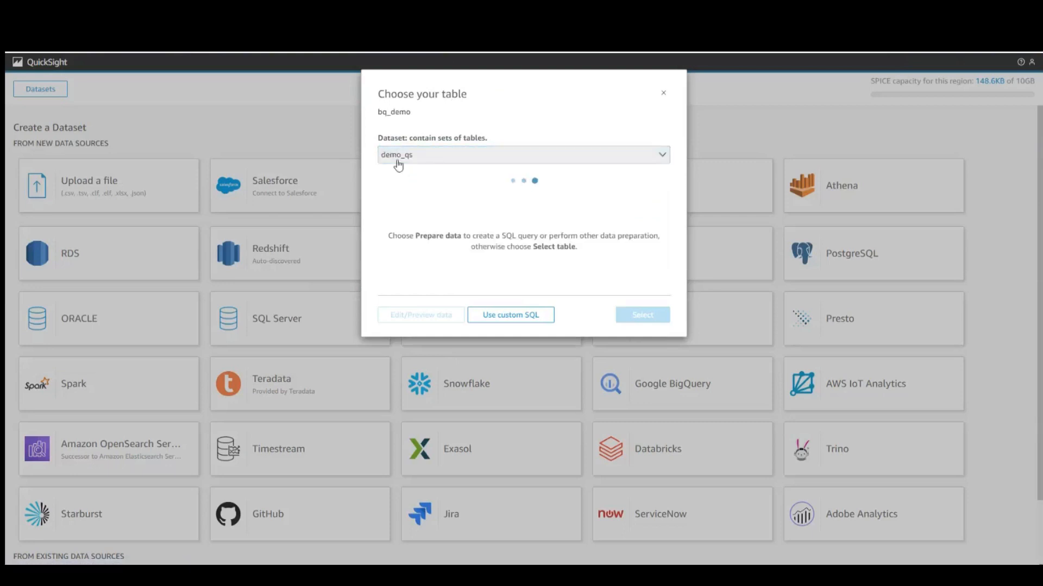
left_click(391, 197)
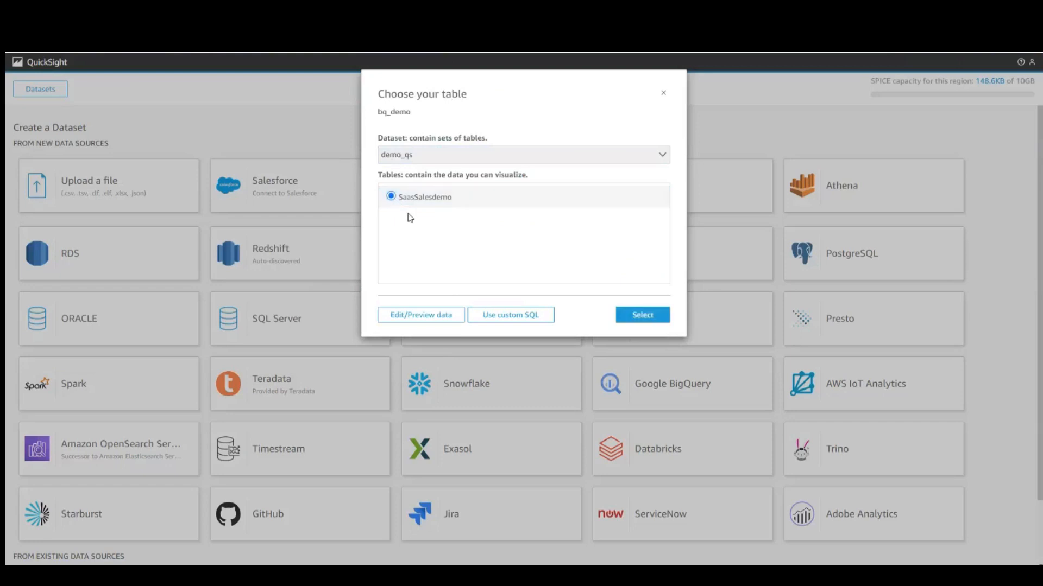
left_click(440, 319)
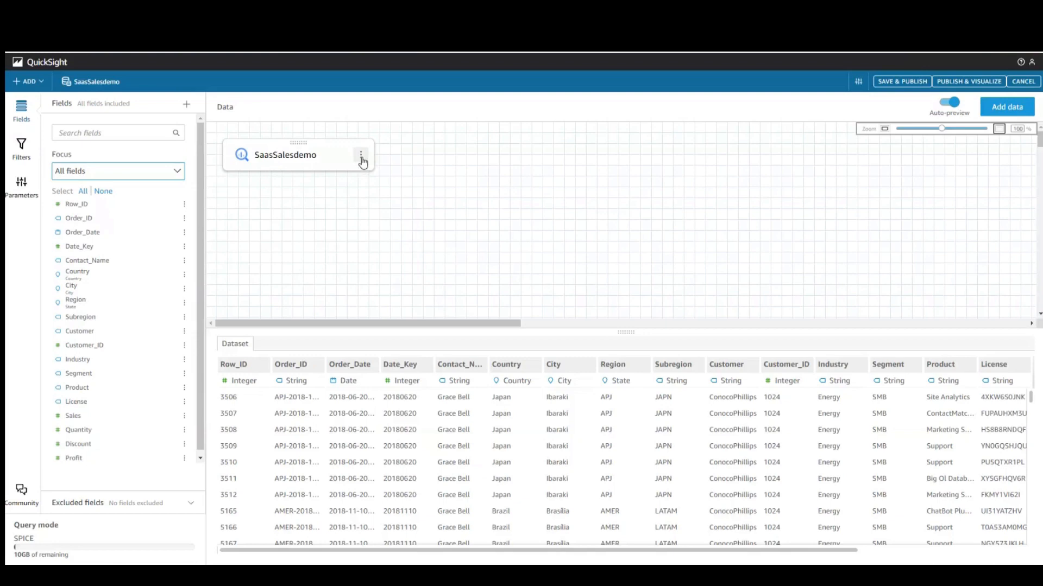
Step: Look through the add-data options without adding anything, then exit data prep to QuickSight home
left_click(1008, 108)
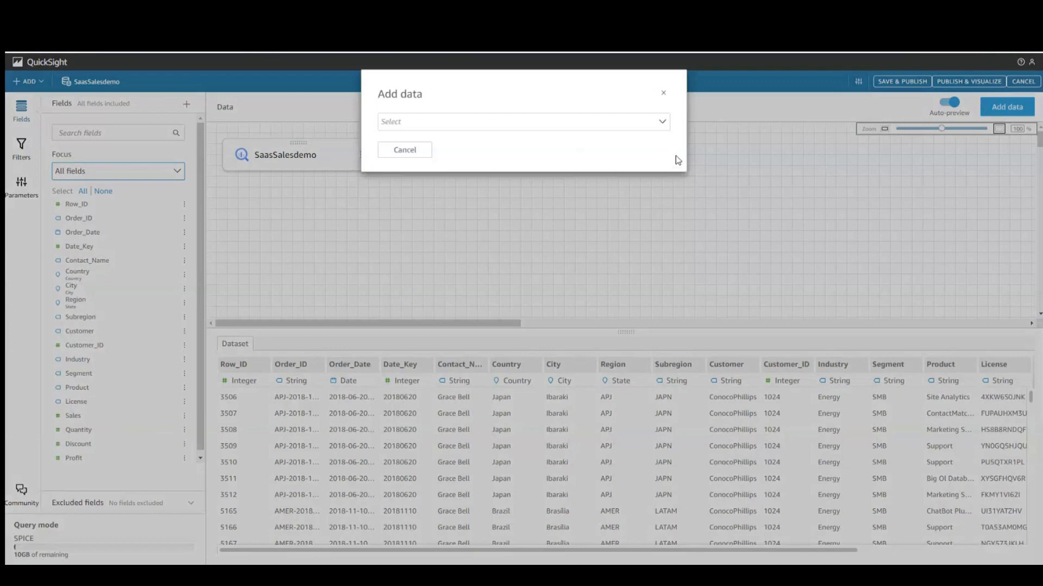
left_click(662, 126)
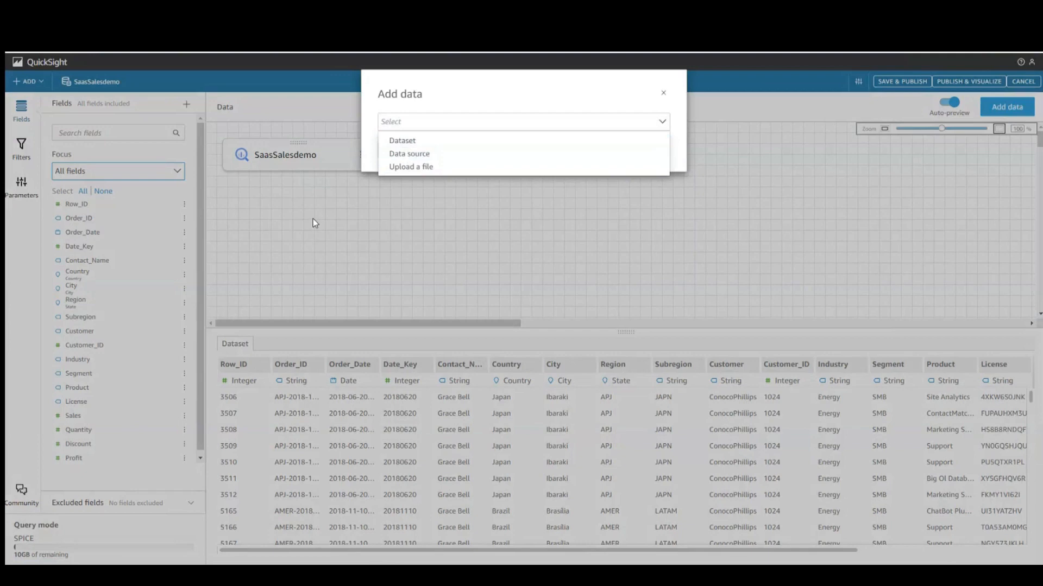
left_click(663, 93)
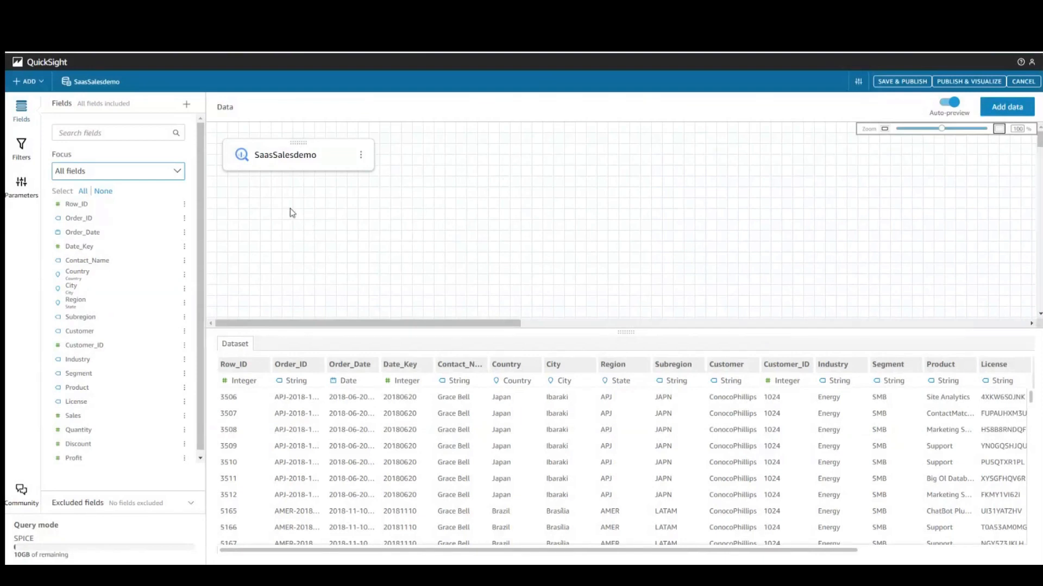
left_click(903, 82)
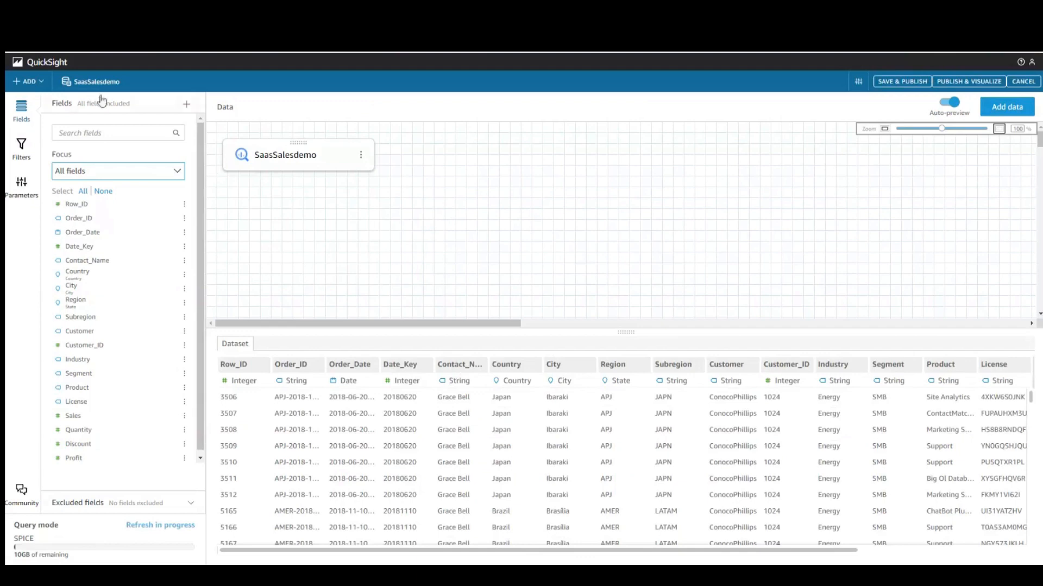
left_click(52, 65)
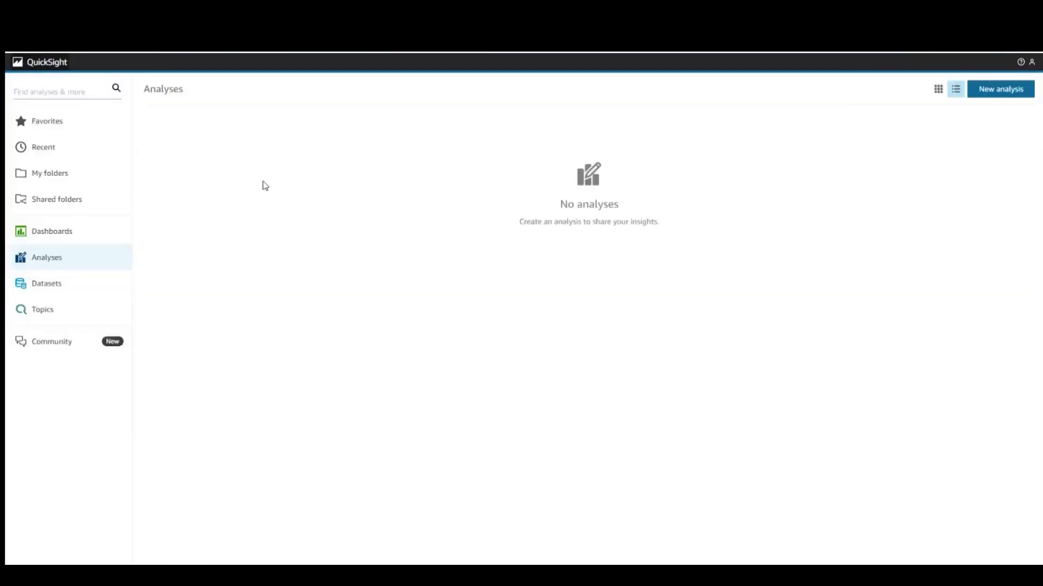
Step: Check SaasSalesdemo's refresh history and confirm the SPICE import completed with 9994 rows
left_click(63, 288)
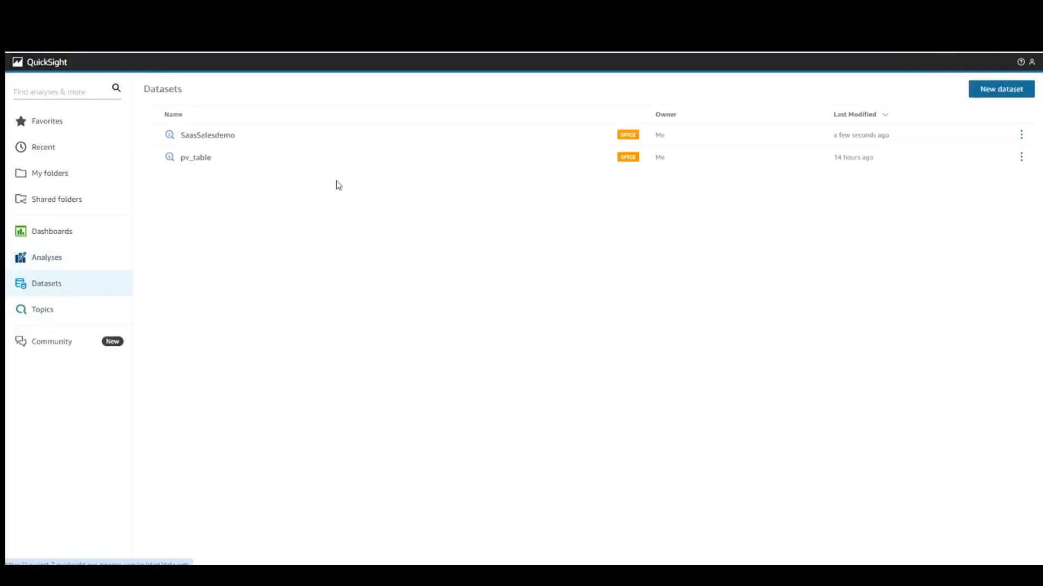
left_click(229, 136)
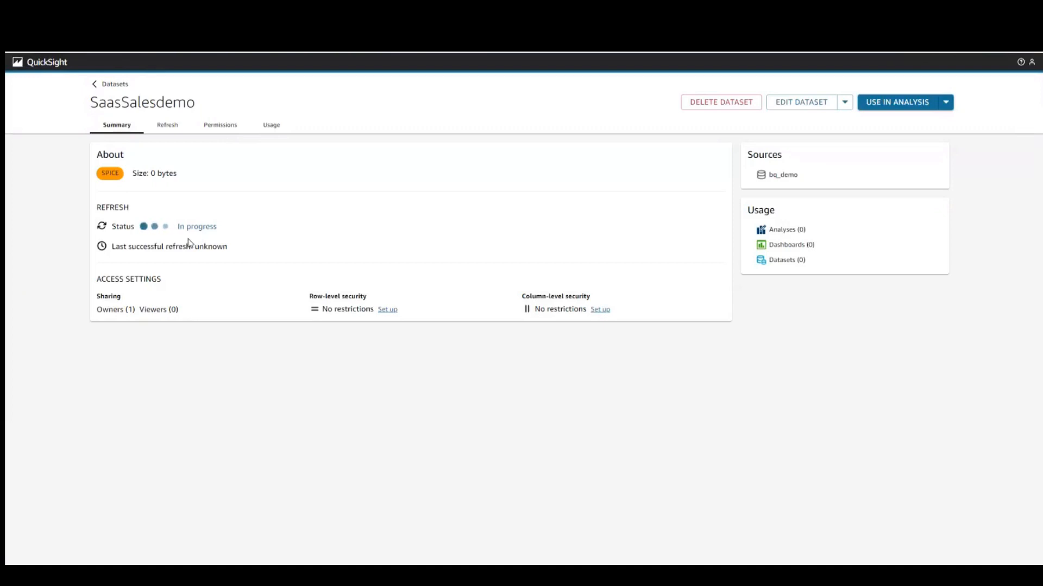
left_click(166, 128)
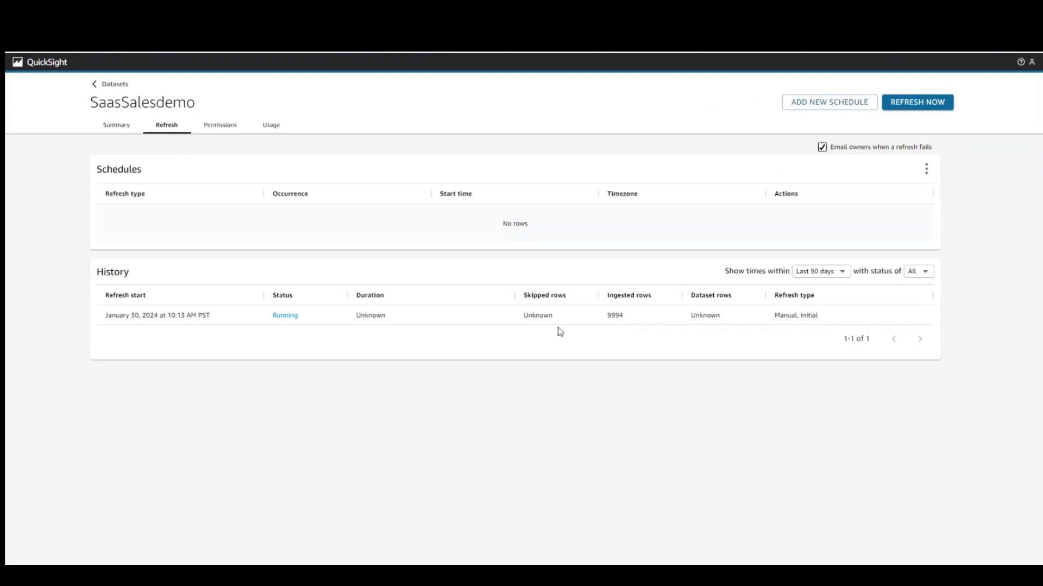
left_click(118, 132)
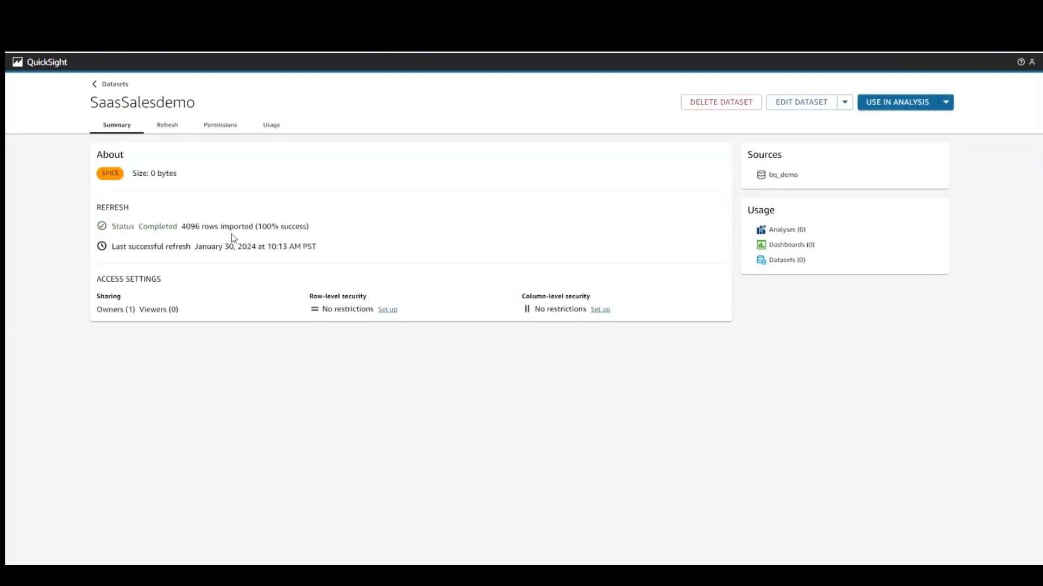
left_click(119, 86)
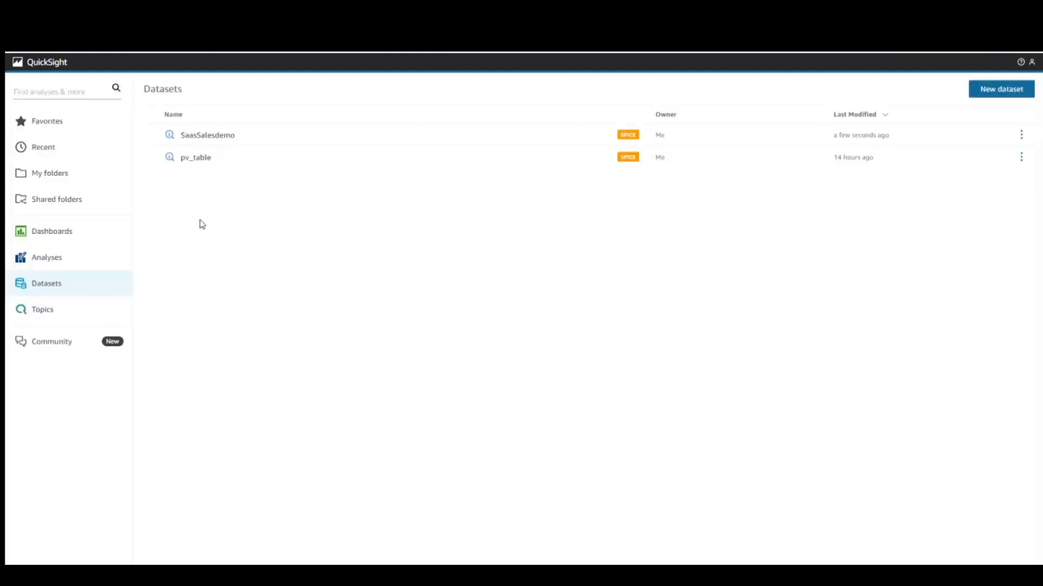
left_click(209, 137)
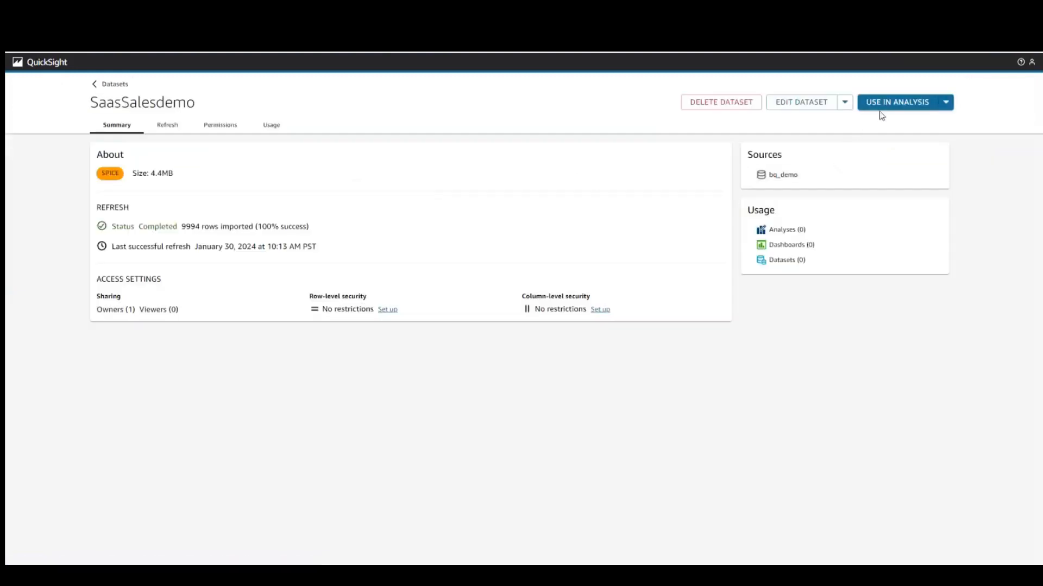
Step: Create an analysis from SaasSalesdemo with a line chart of summed Sales by Order_Date
left_click(885, 108)
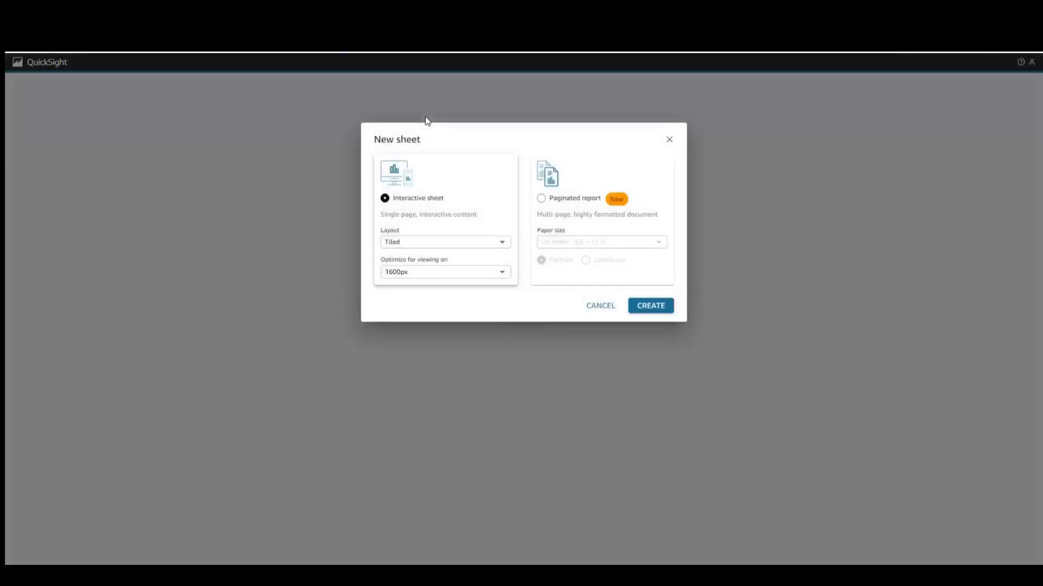
left_click(644, 306)
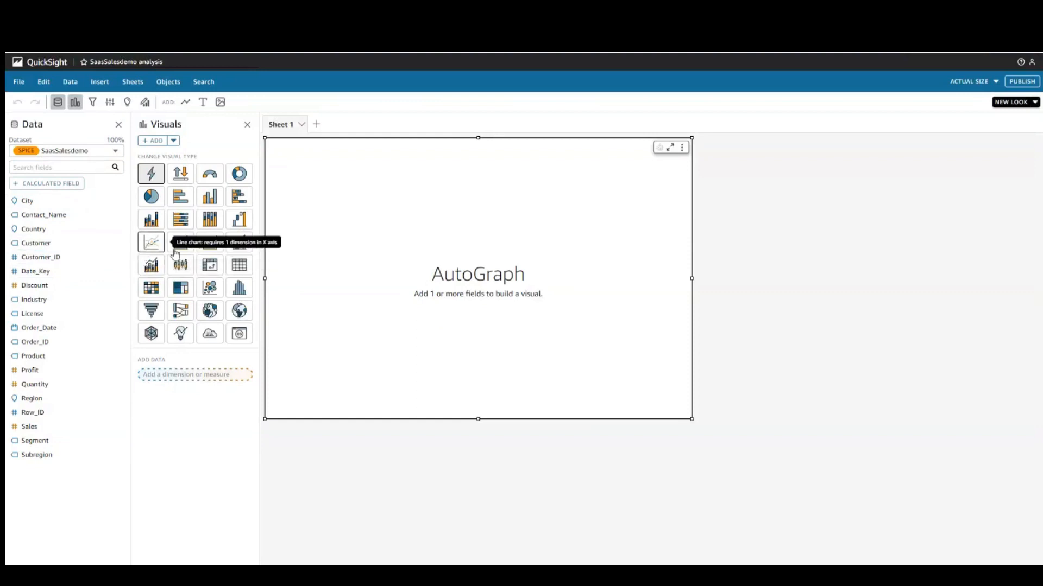
left_click(150, 244)
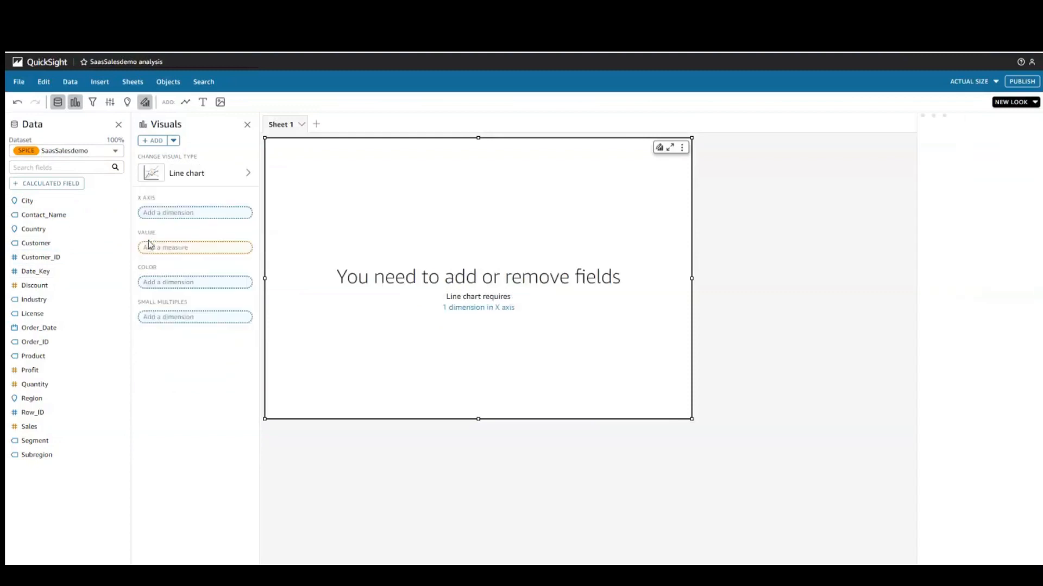
left_click(50, 328)
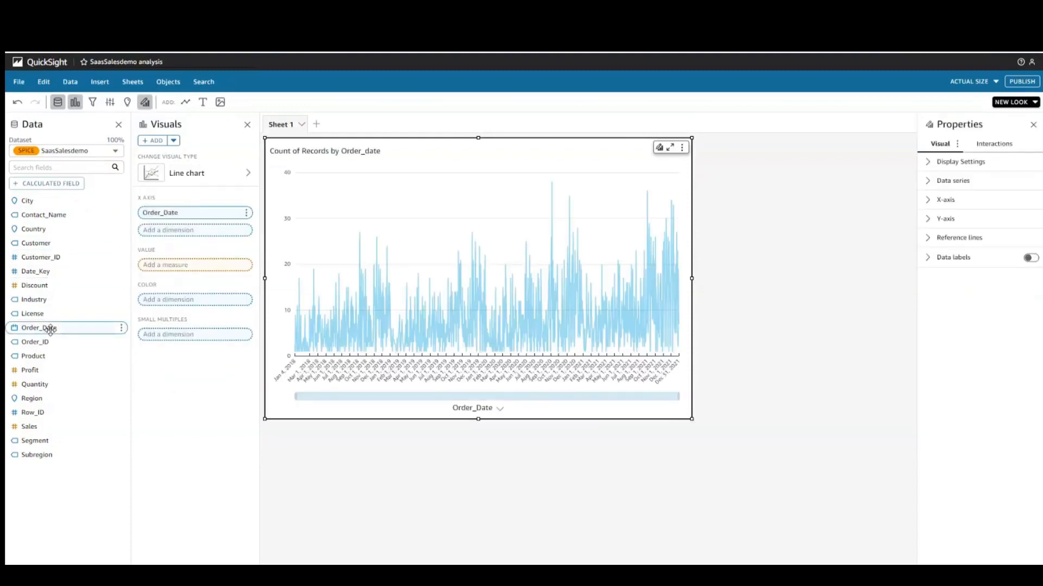
left_click(54, 426)
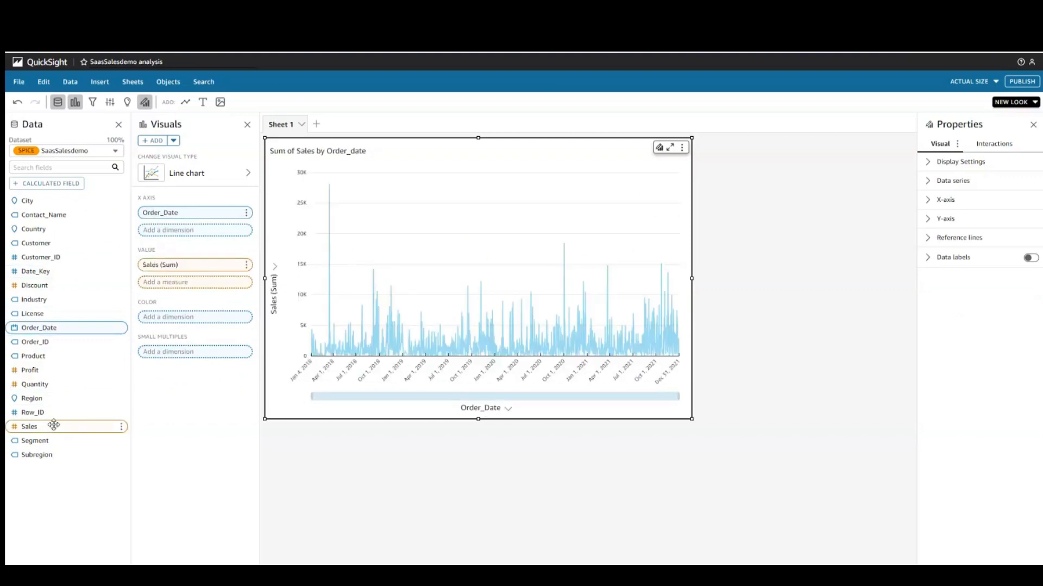
Step: Aggregate Order_Date by month and shrink the line chart to a smaller size
left_click(246, 213)
mouse_move(347, 232)
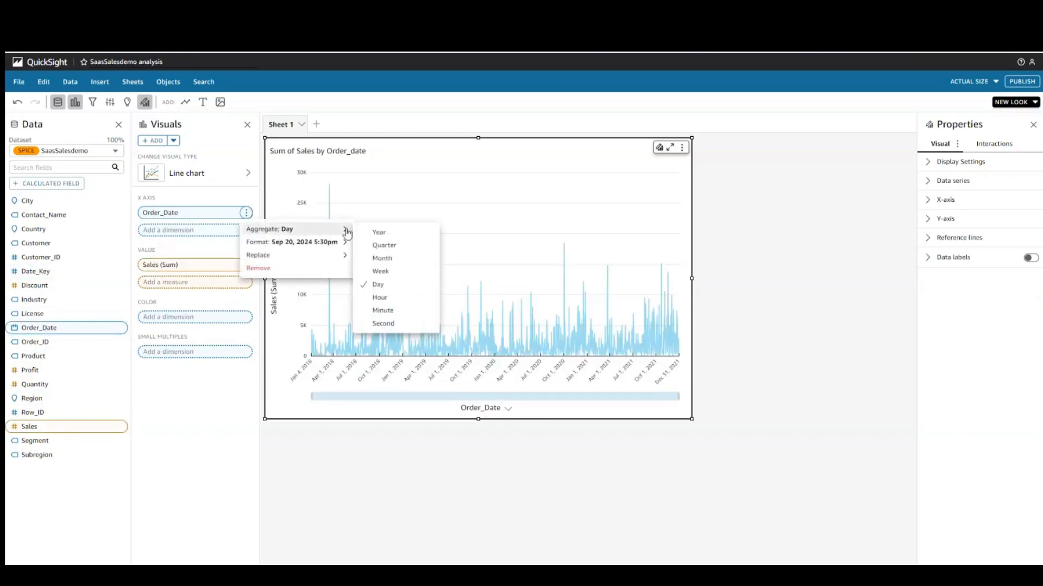
left_click(382, 258)
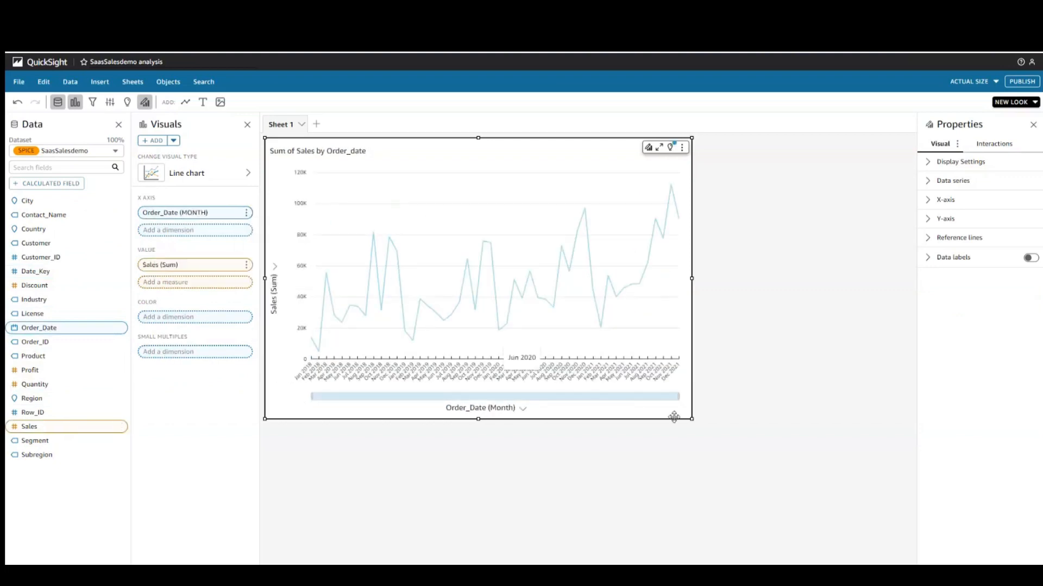
left_click_drag(690, 418, 586, 324)
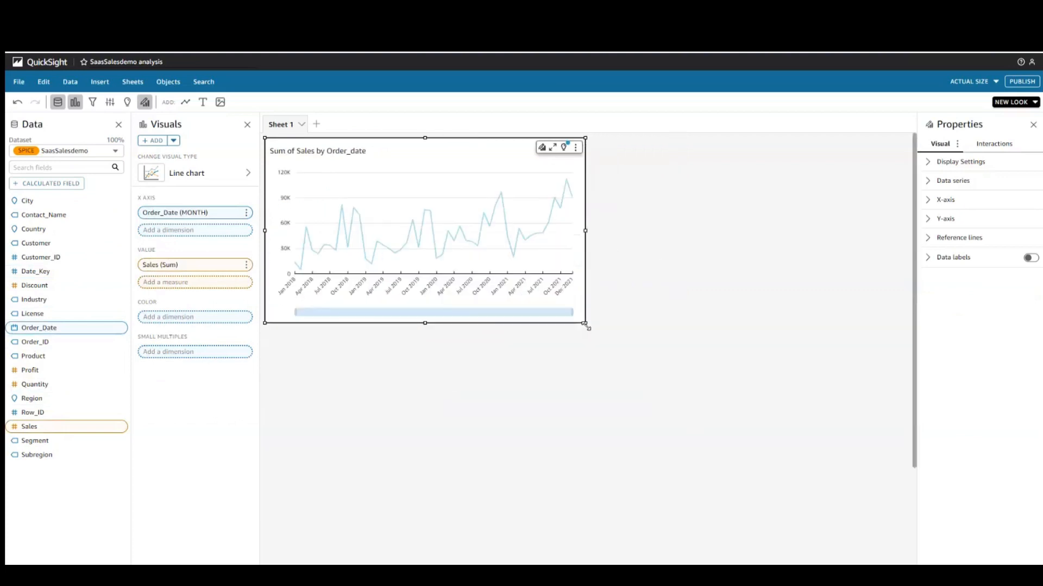
left_click(172, 141)
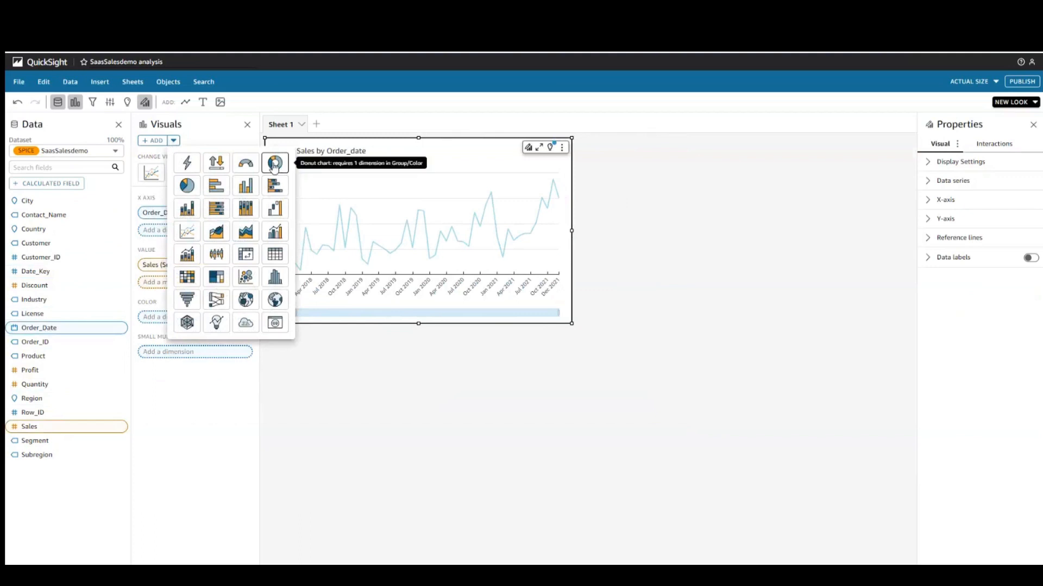
Step: Add a donut chart of summed Sales by Industry, shrunk to sit beside the line chart
left_click(275, 164)
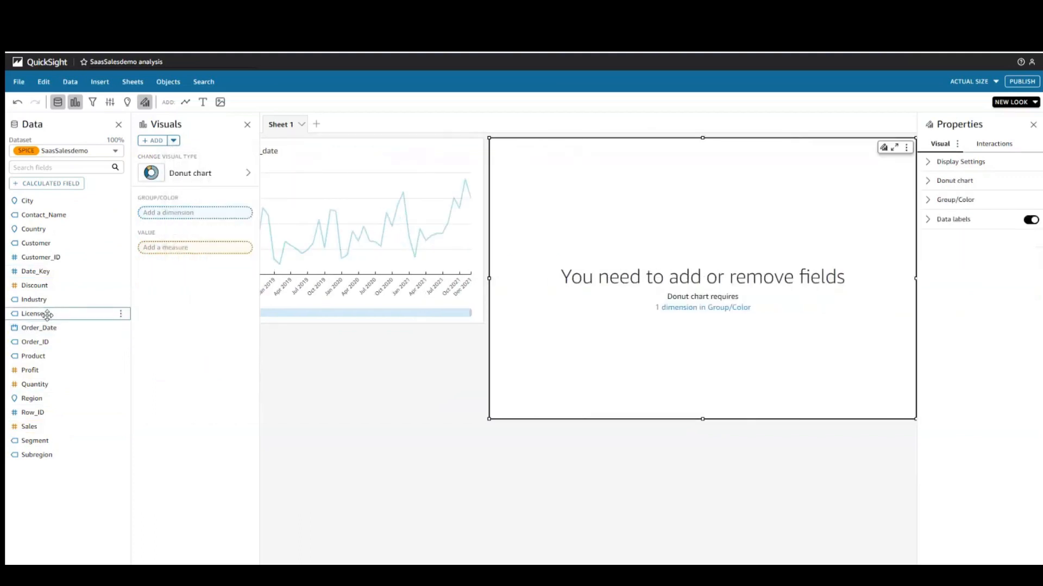
left_click(52, 299)
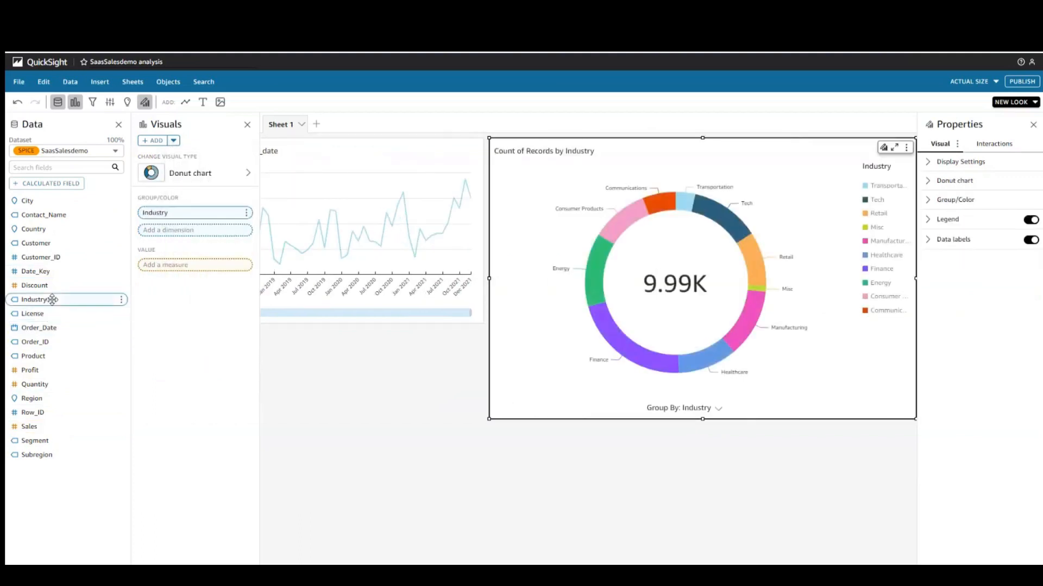
left_click(44, 426)
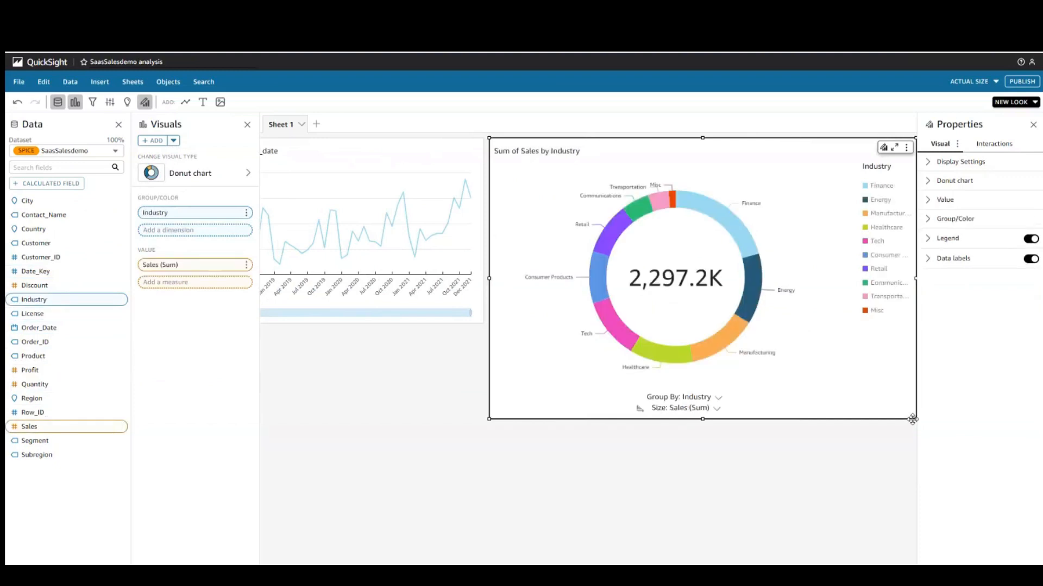
left_click_drag(911, 415, 773, 324)
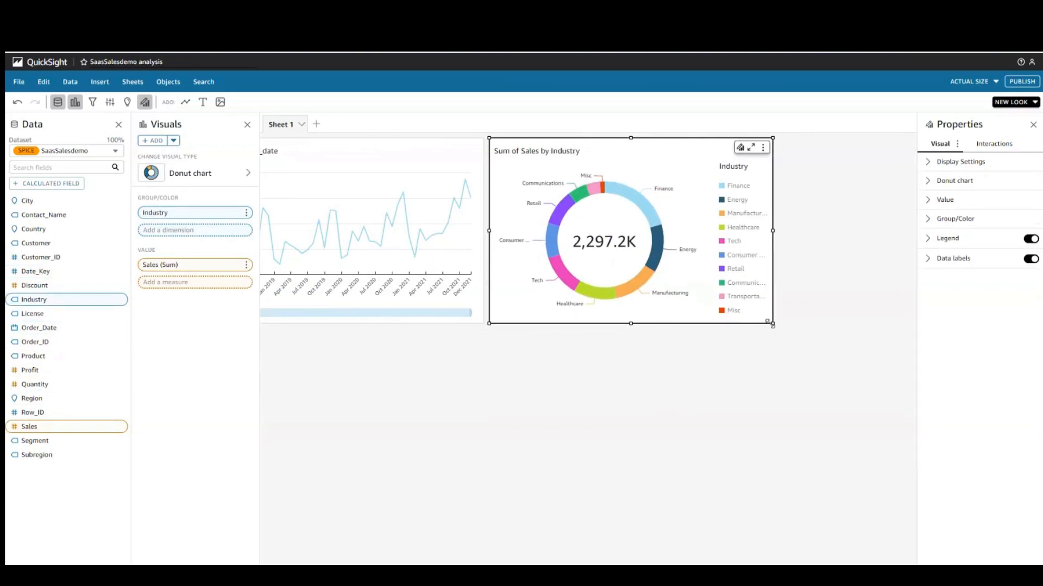
left_click(173, 141)
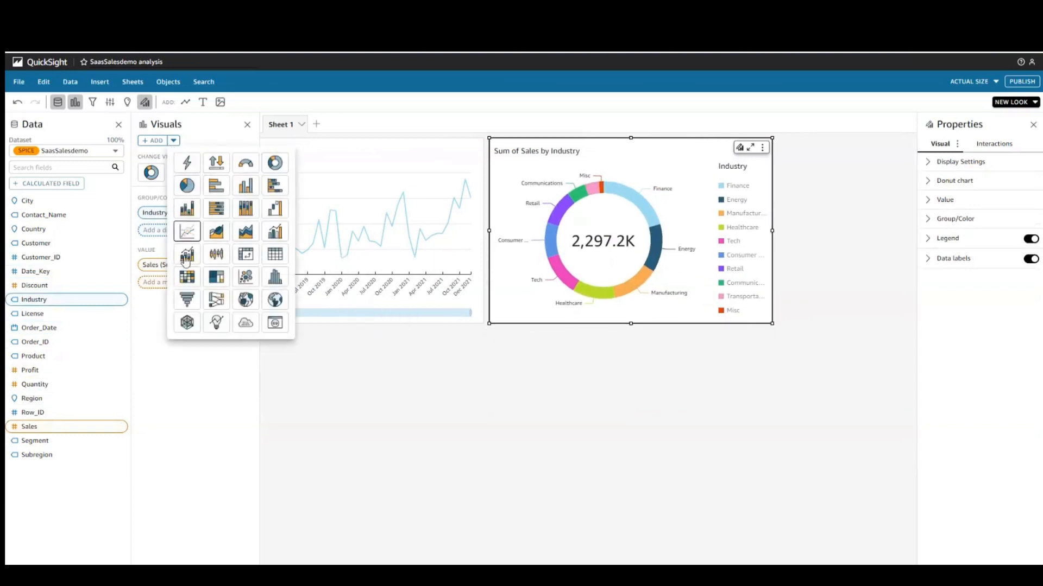
Step: Add a smaller points-on-map visual of summed Profit by Country below the charts
left_click(256, 302)
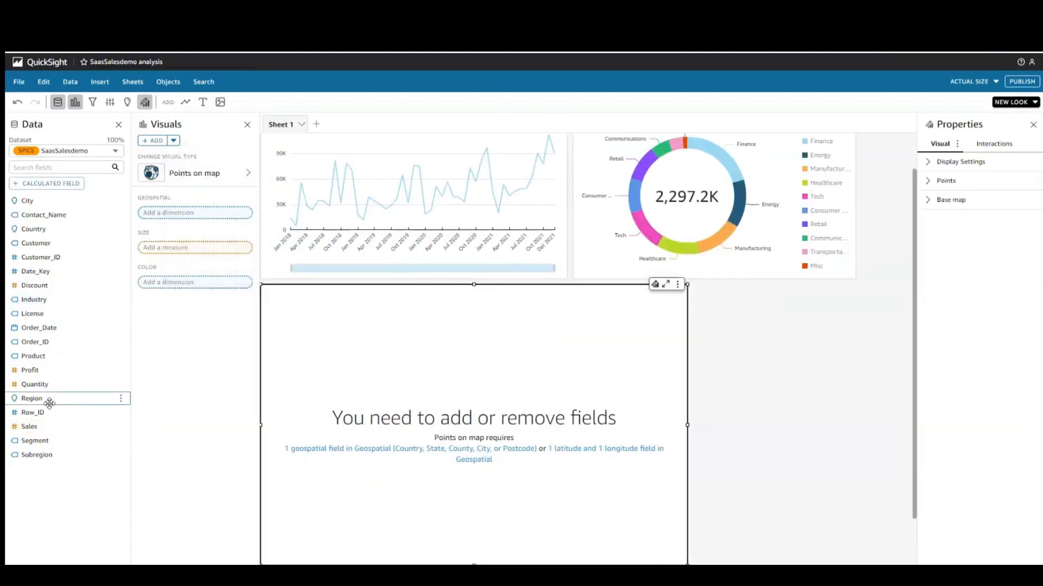
left_click(48, 229)
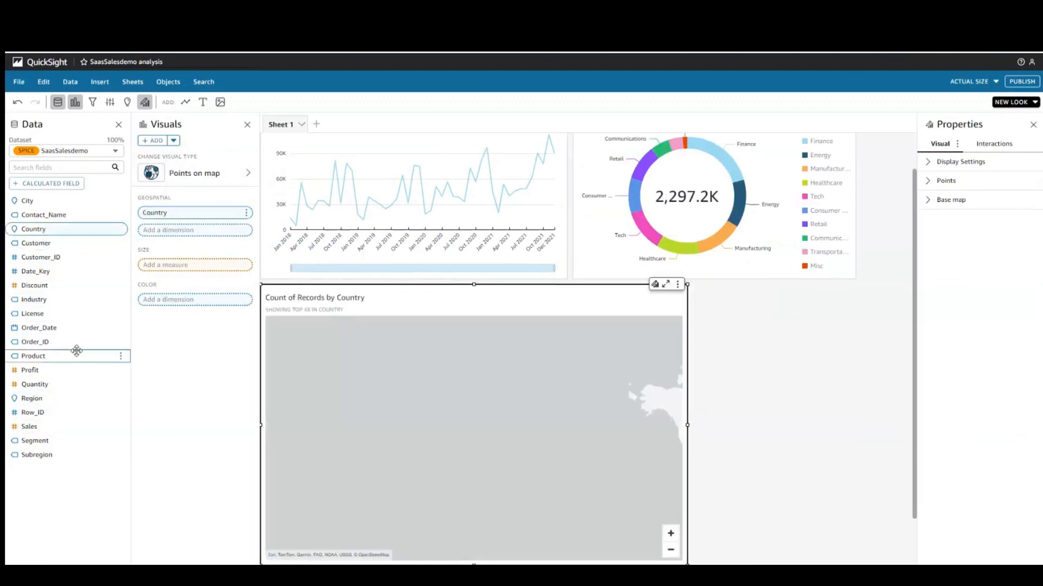
left_click(51, 371)
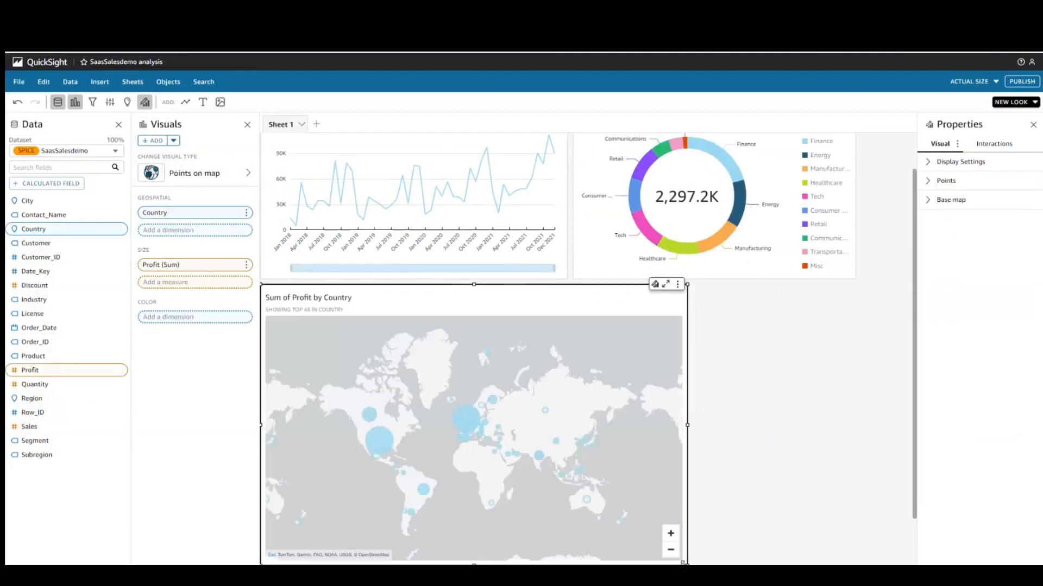
left_click_drag(687, 564, 617, 519)
left_click(688, 482)
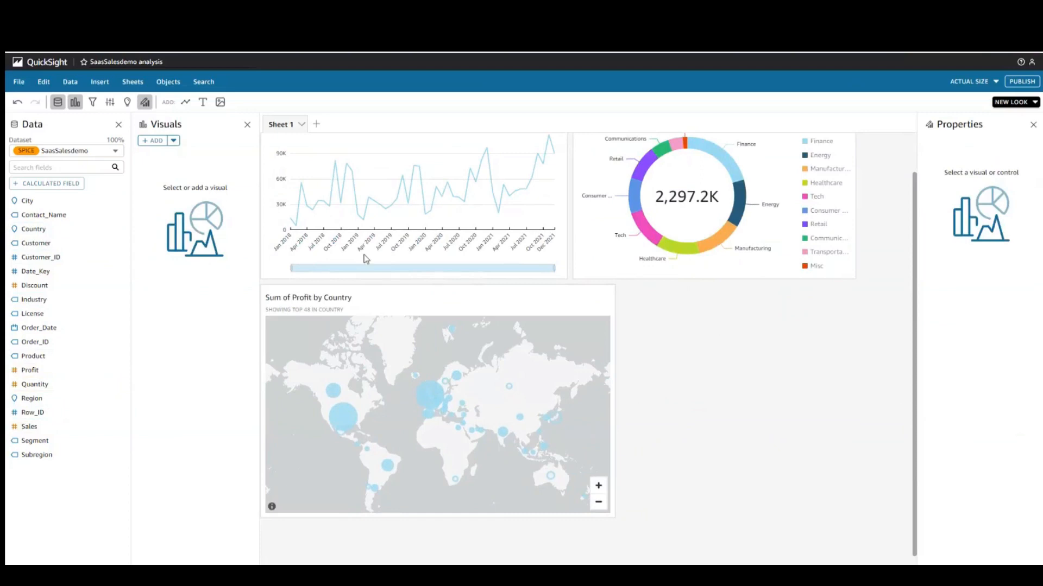
Step: View and dismiss the Publish a dashboard options, then advance the presentation to the next slide
left_click(1024, 82)
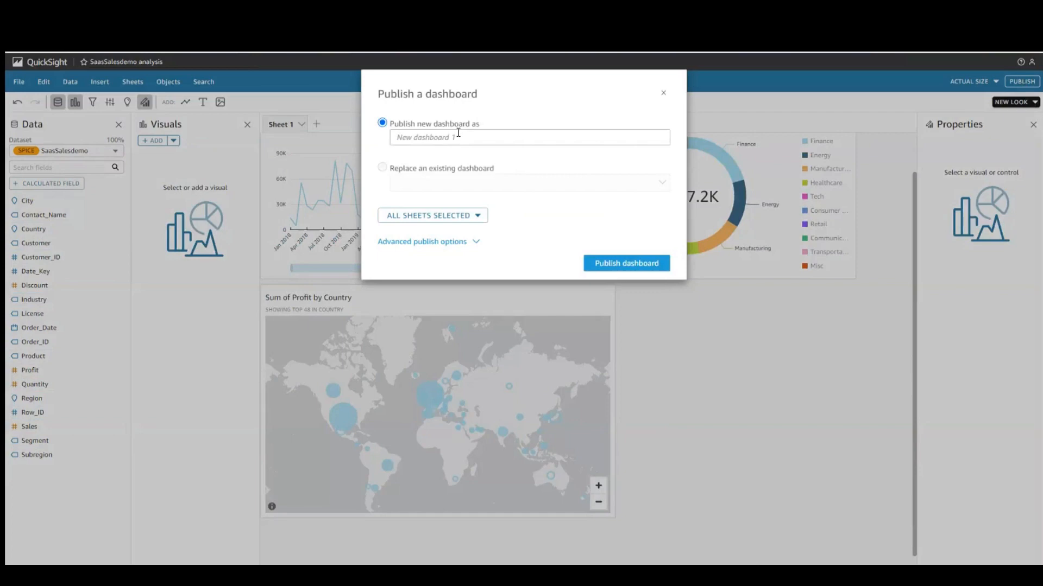
left_click(663, 97)
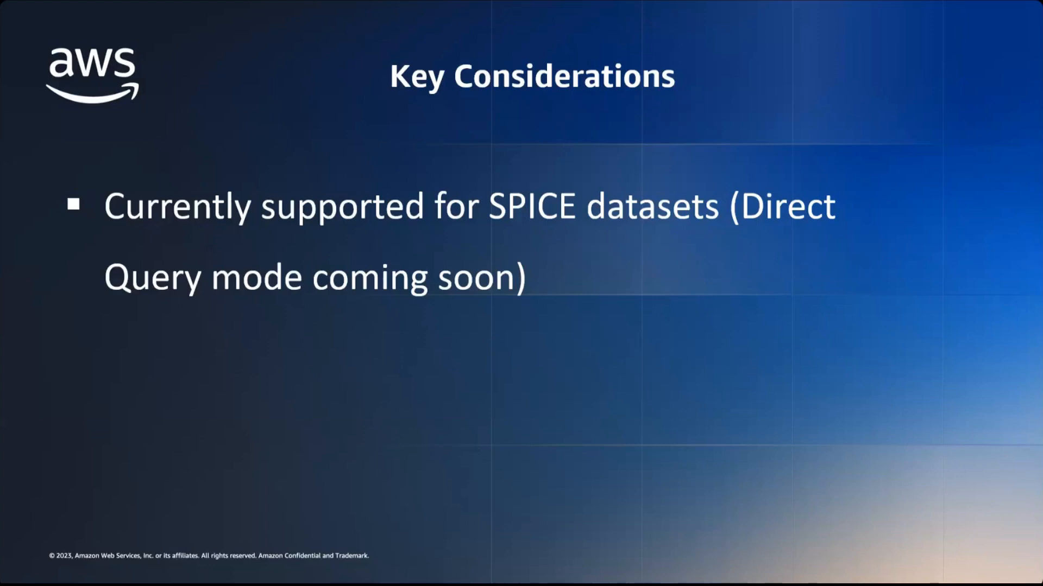
key("Right")
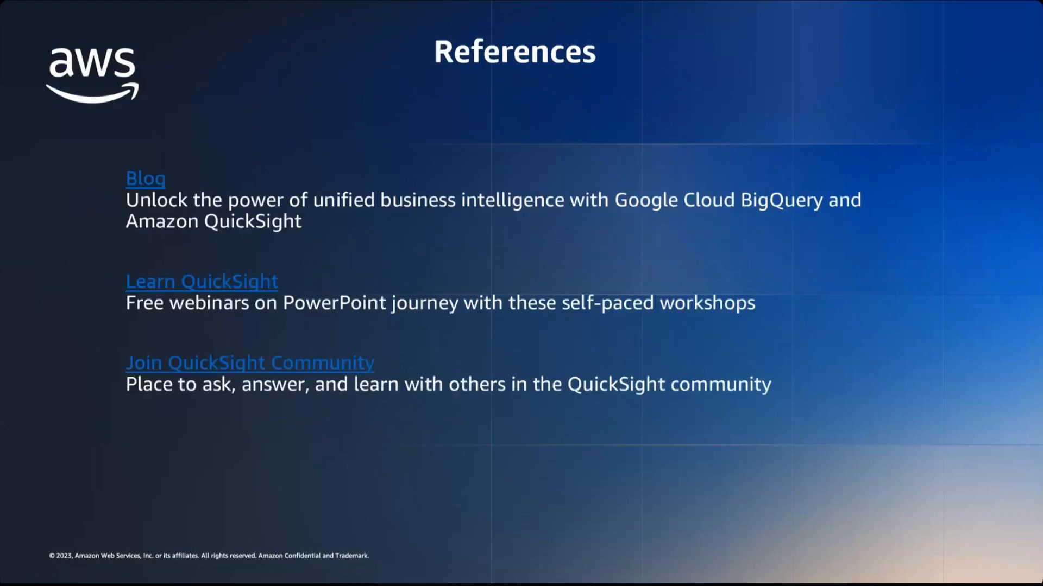